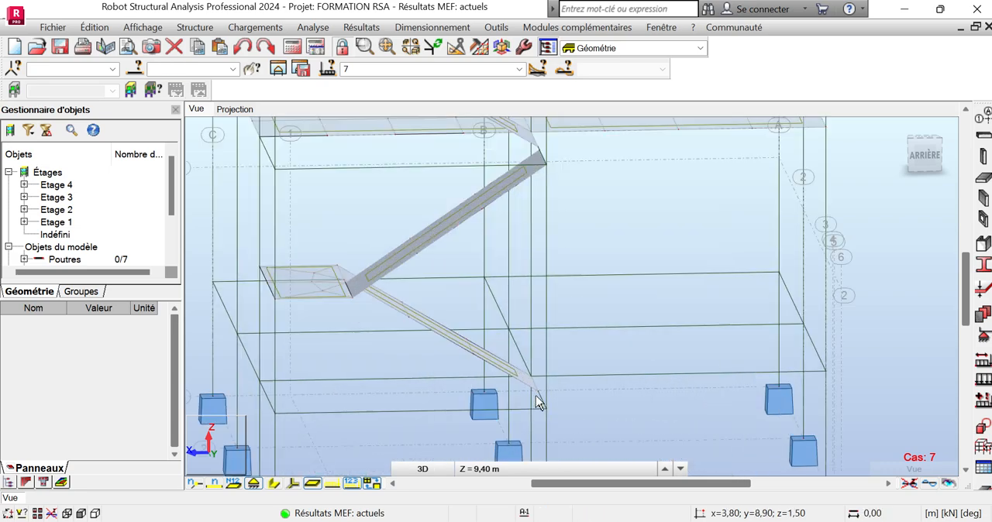
# Assign an Encastrement support to the bottom edge of the lowest stair flight, accepting the change to the structure's results.
pyautogui.click(465, 396)
pyautogui.scroll(-4, 477, 395)
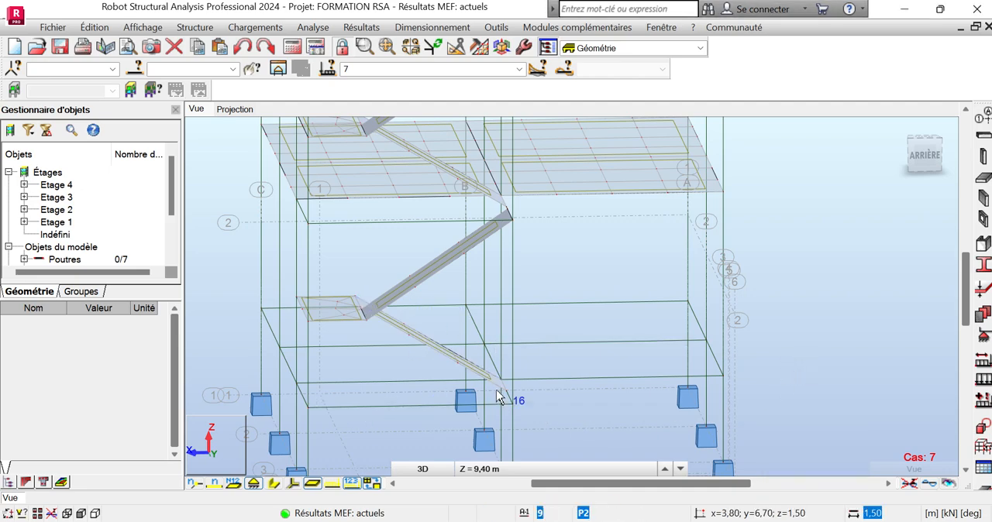
pyautogui.scroll(5, 500, 396)
pyautogui.scroll(1, 500, 386)
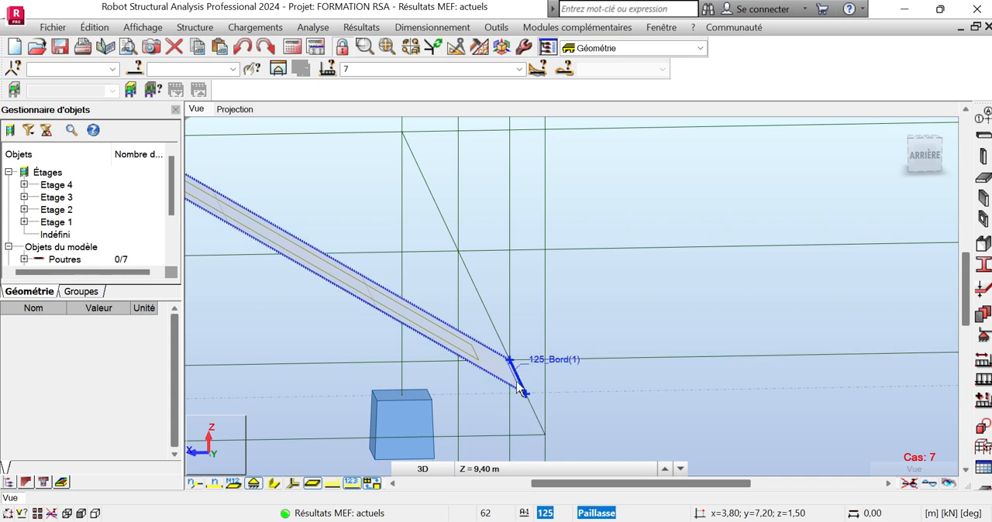
pyautogui.scroll(-3, 530, 411)
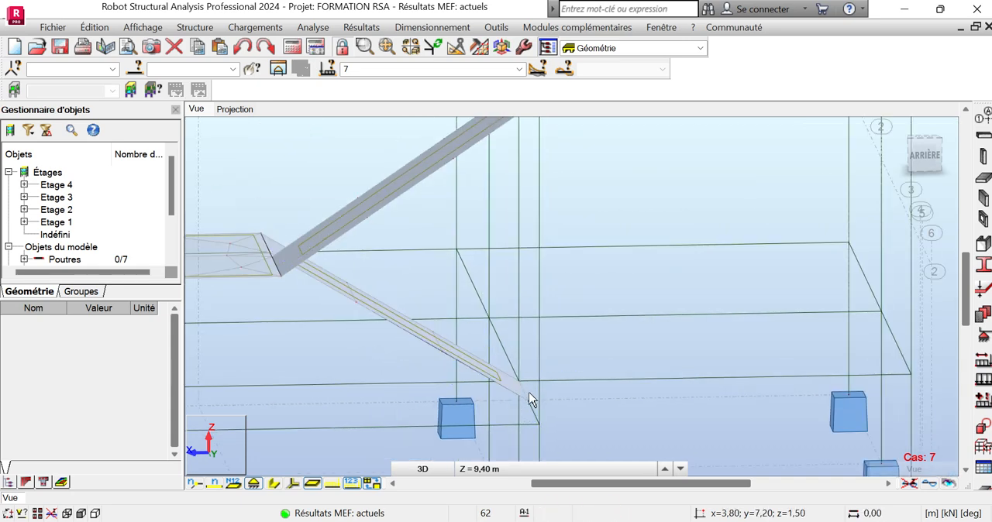
pyautogui.scroll(3, 531, 399)
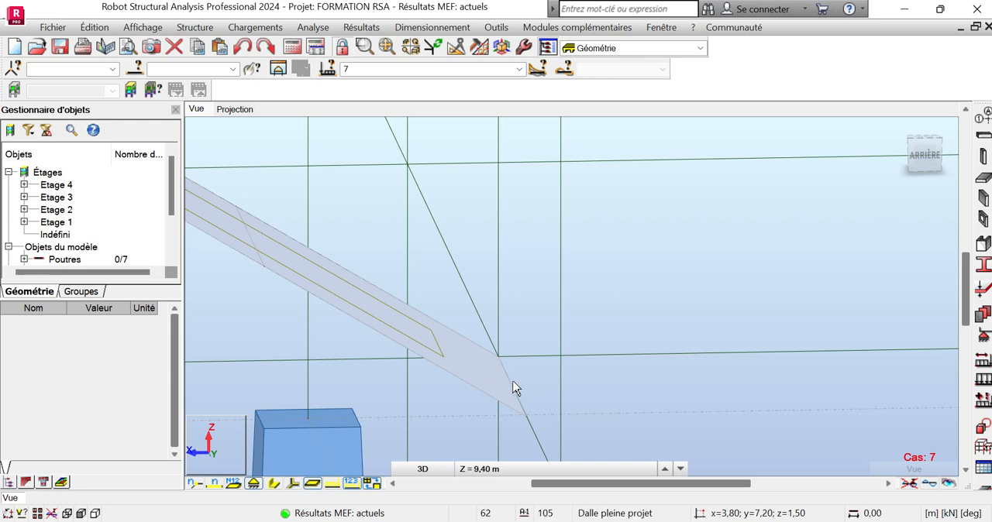
pyautogui.click(983, 334)
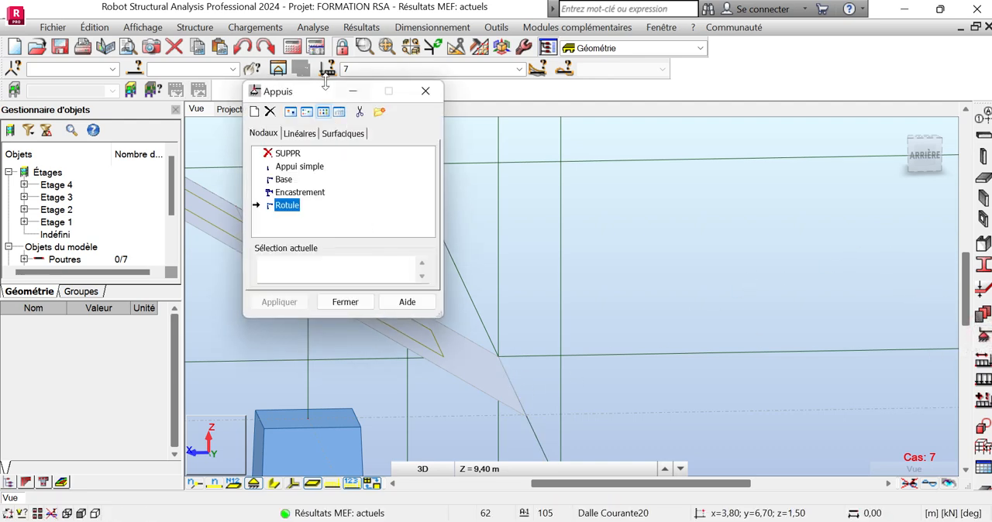
pyautogui.moveTo(326, 87); pyautogui.dragTo(693, 116)
pyautogui.click(637, 221)
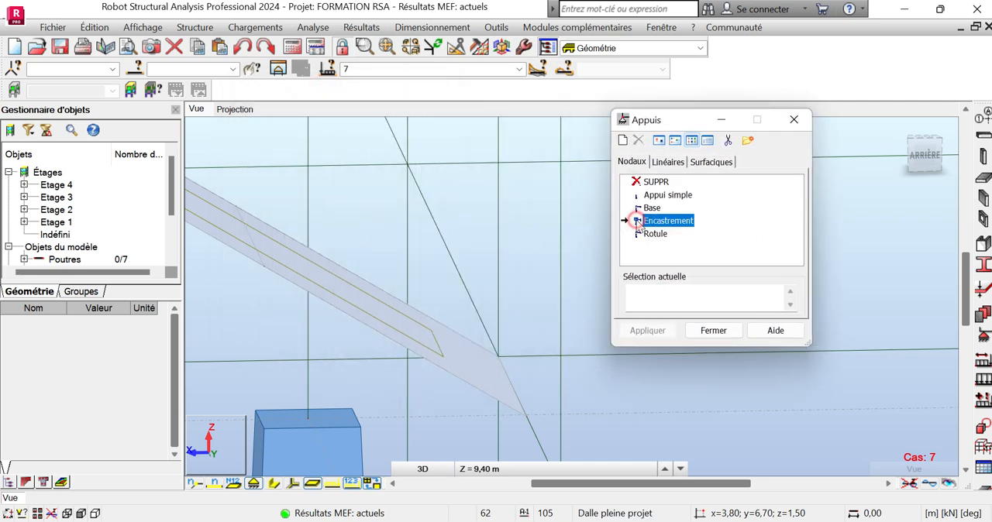
pyautogui.scroll(-2, 429, 311)
pyautogui.scroll(4, 508, 362)
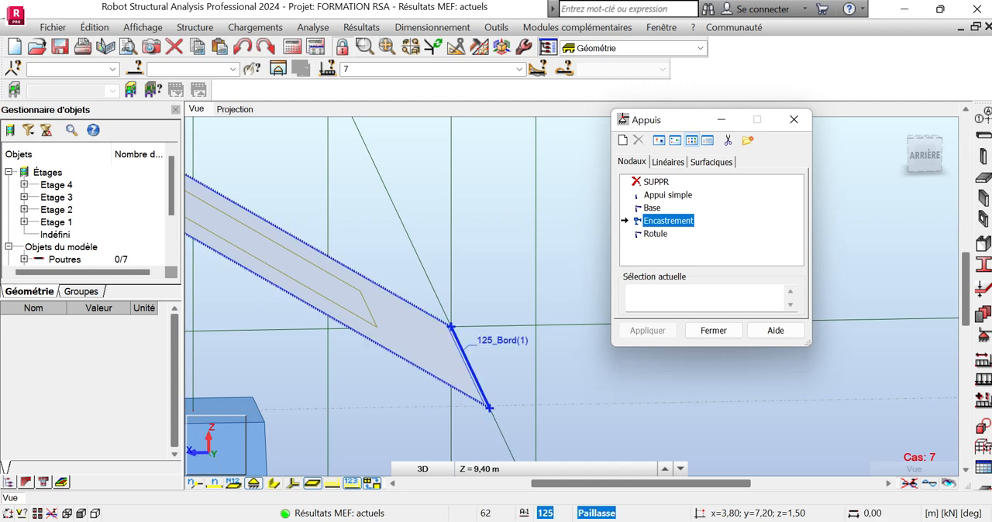
pyautogui.click(474, 373)
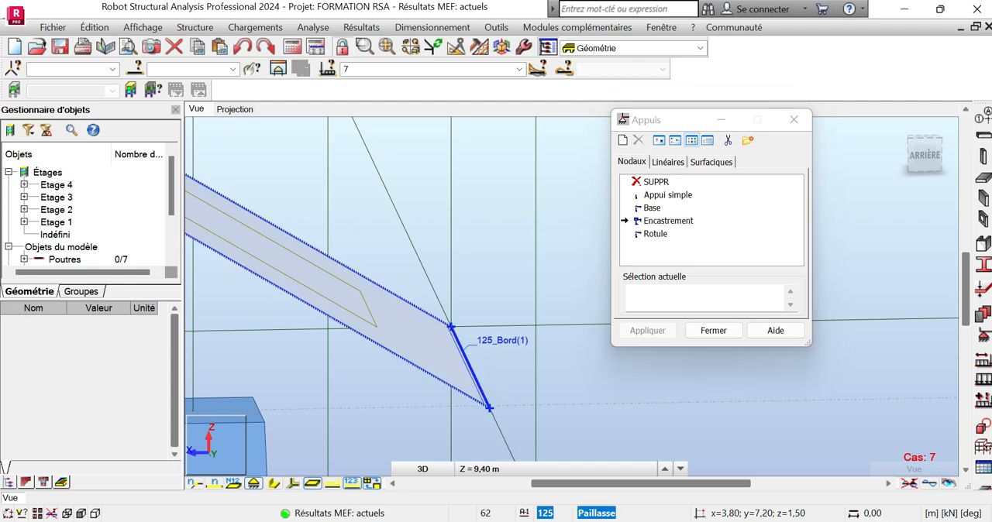
pyautogui.click(470, 372)
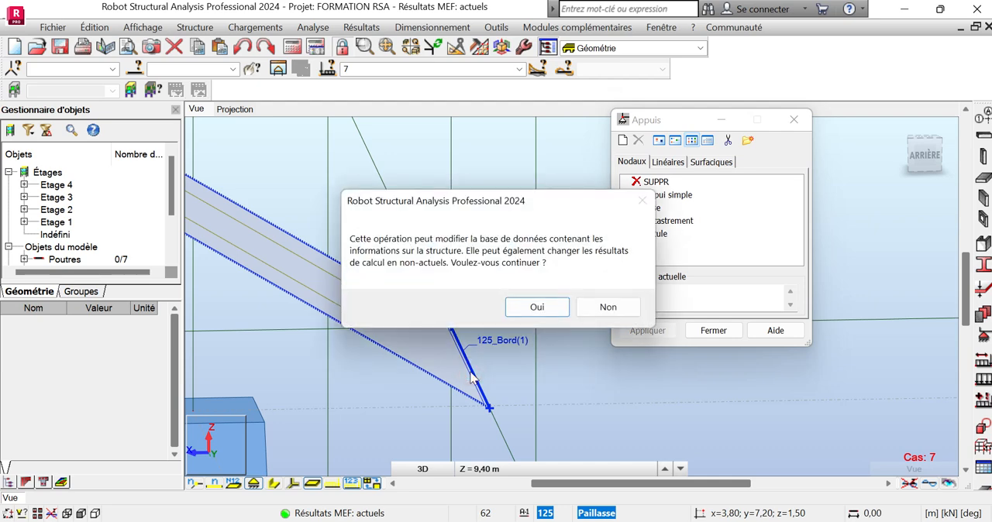
pyautogui.click(540, 313)
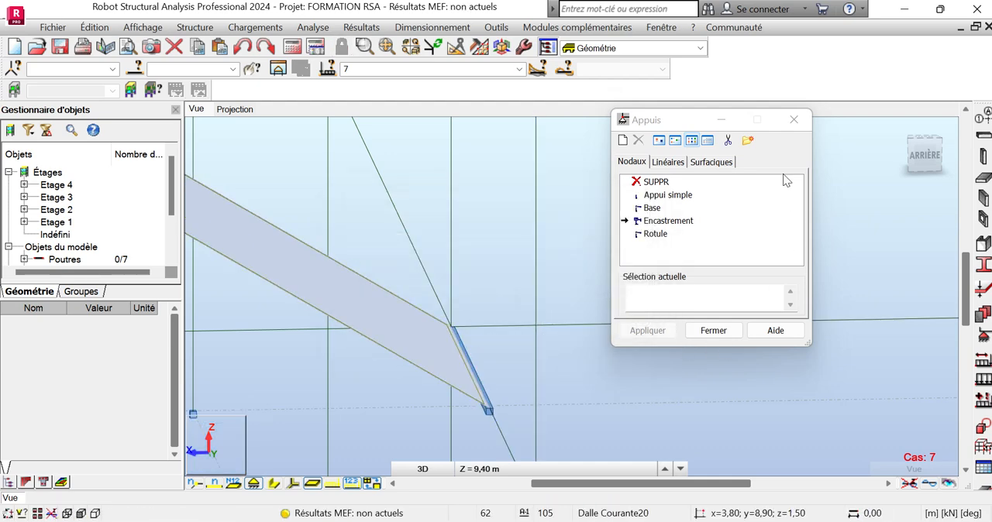
pyautogui.click(796, 124)
# Run the structural calculation again for the model with the new stair support.
pyautogui.scroll(-5, 659, 398)
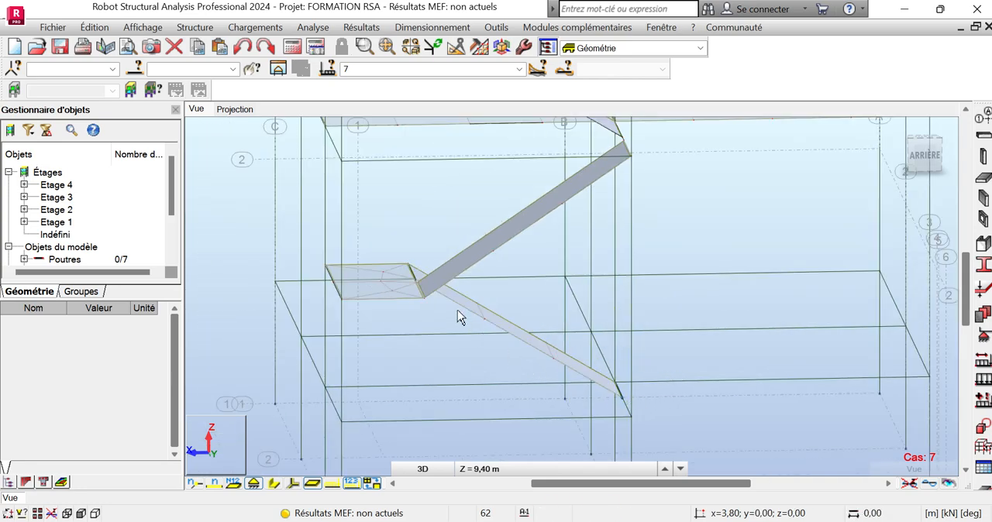
pyautogui.scroll(-5, 465, 398)
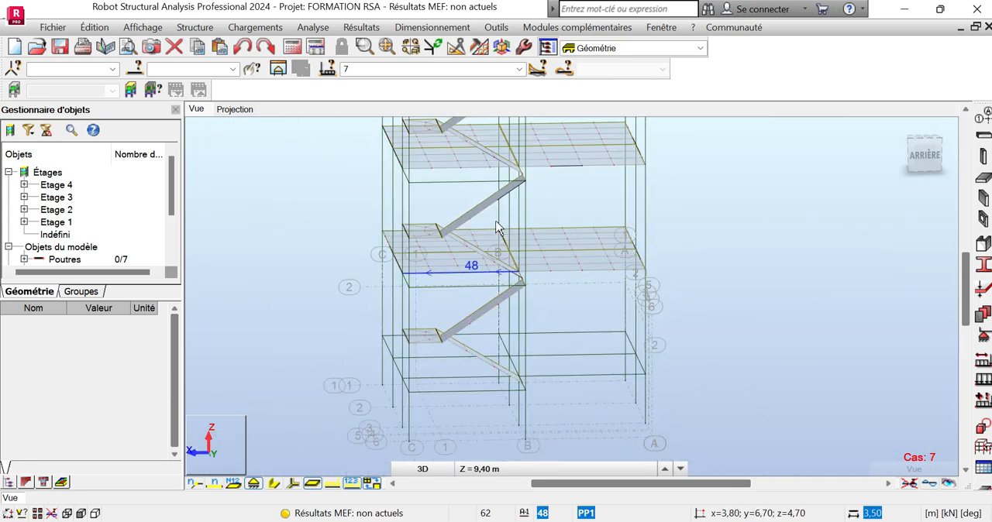
pyautogui.scroll(4, 443, 333)
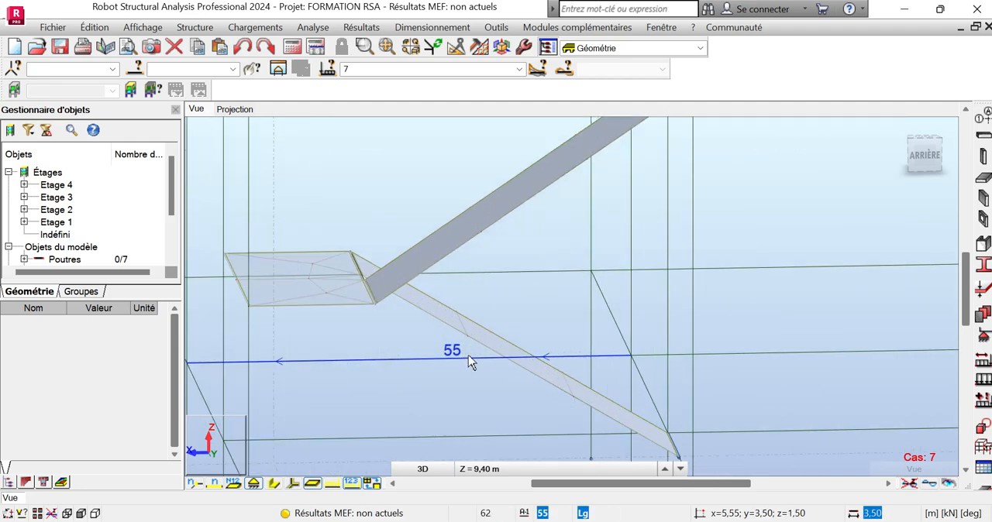
pyautogui.scroll(-1, 449, 361)
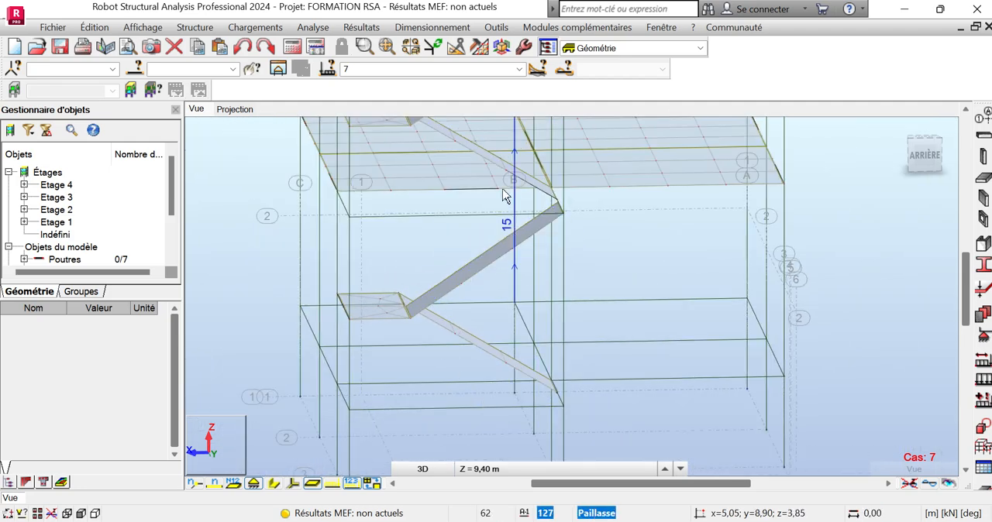
pyautogui.click(290, 49)
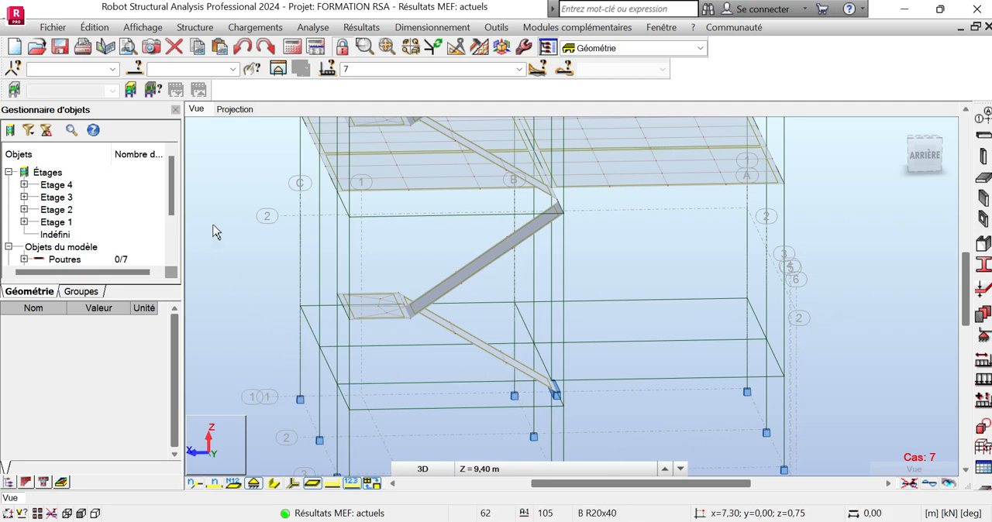
# Set the reinforcement type of the lowest stair flight panel to "Dalle pleine projet" and accept the modification.
pyautogui.click(463, 338)
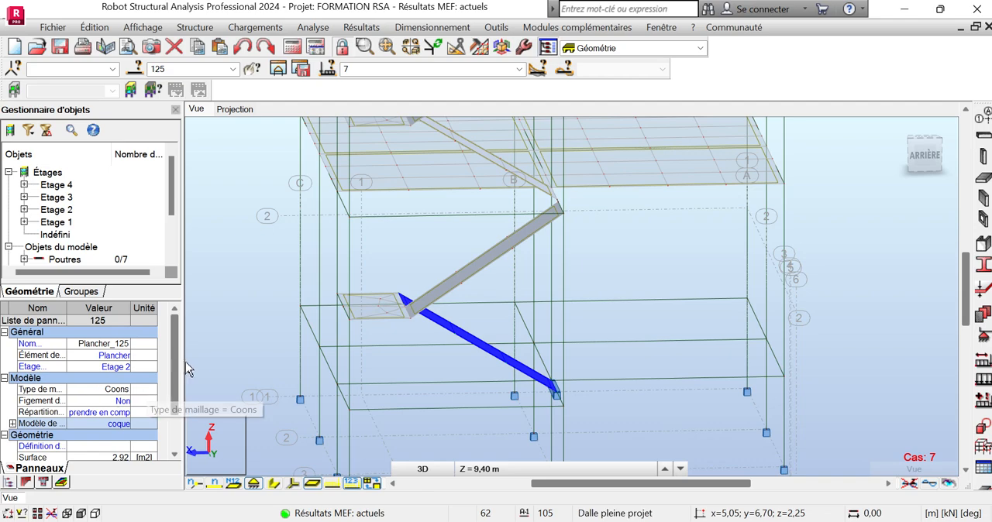
pyautogui.scroll(-2, 176, 370)
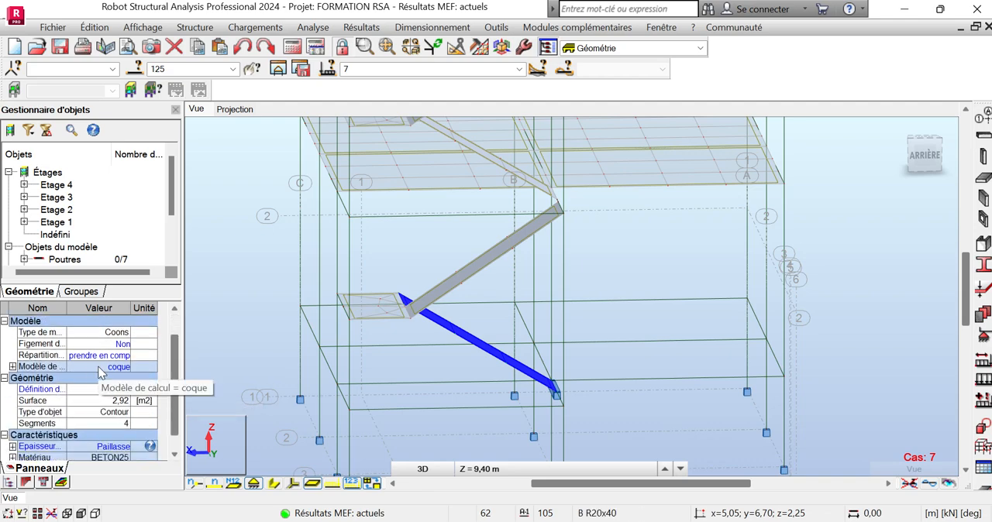
pyautogui.moveTo(183, 369); pyautogui.dragTo(171, 401)
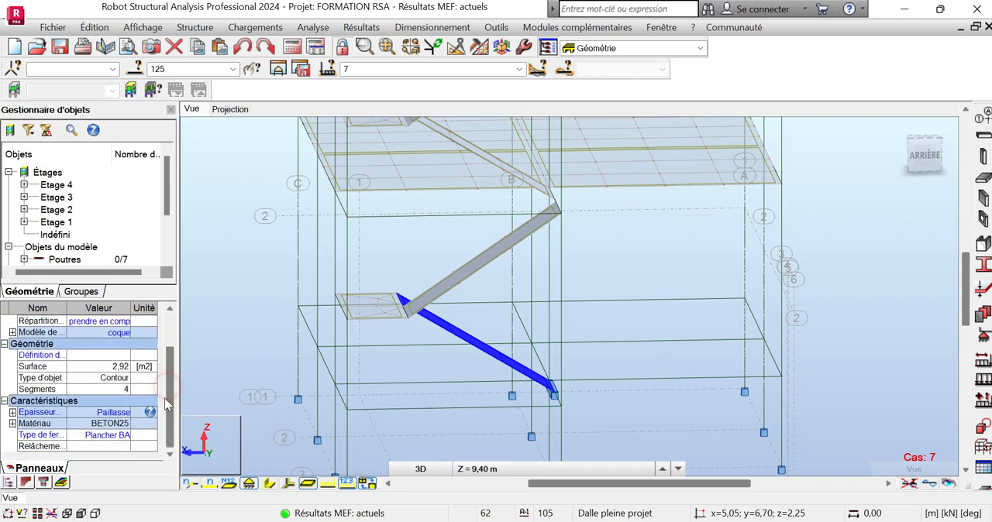
pyautogui.click(119, 436)
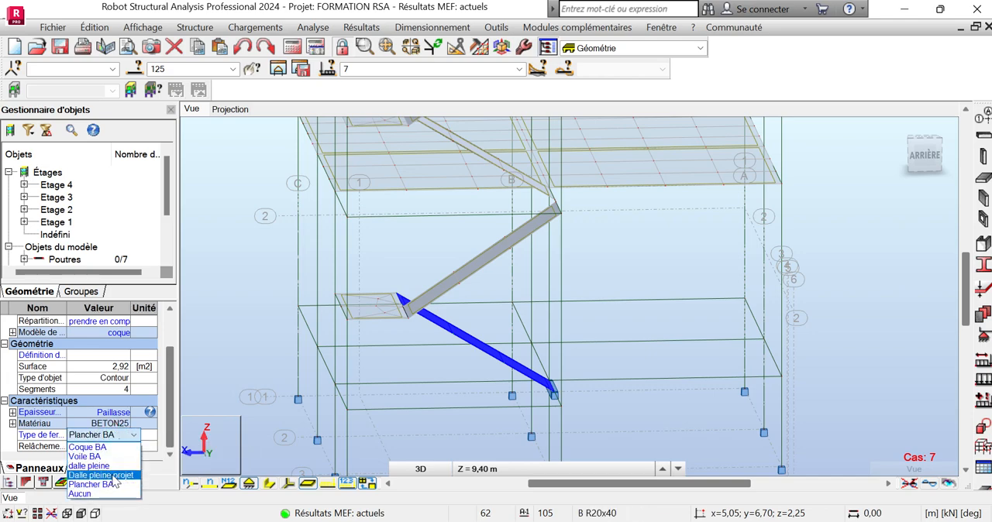
pyautogui.click(113, 477)
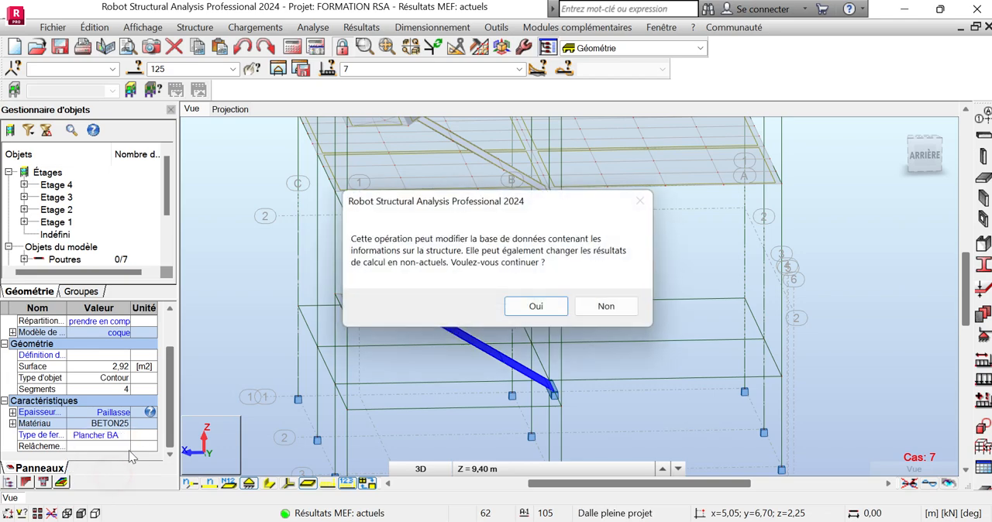
pyautogui.click(526, 310)
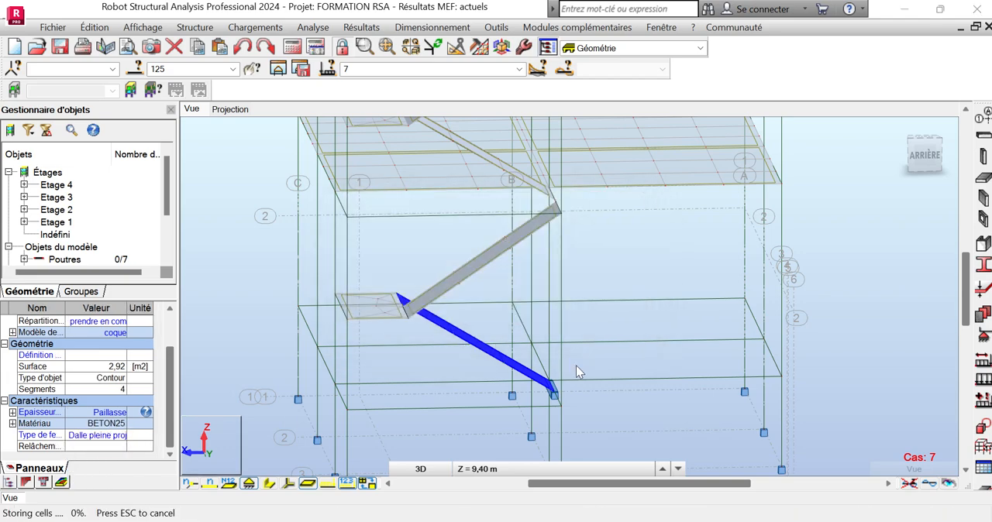
pyautogui.click(558, 325)
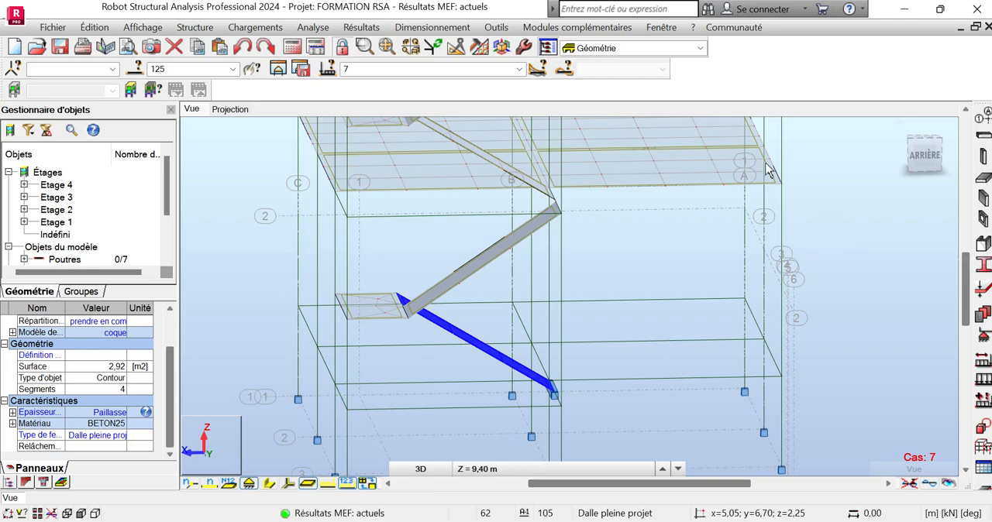
# Switch the workspace to the reinforced concrete design layout "Dalles - ferraillage théorique".
pyautogui.click(700, 48)
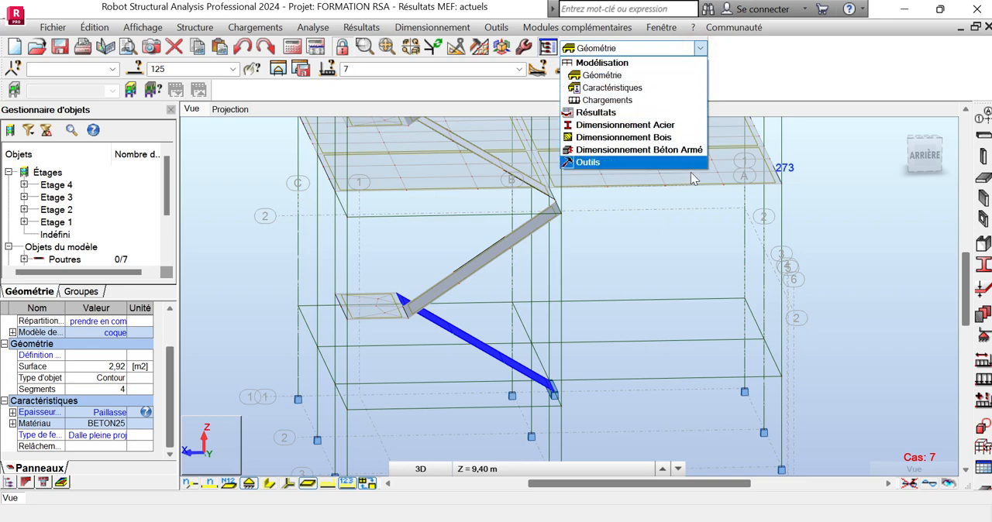
pyautogui.click(685, 150)
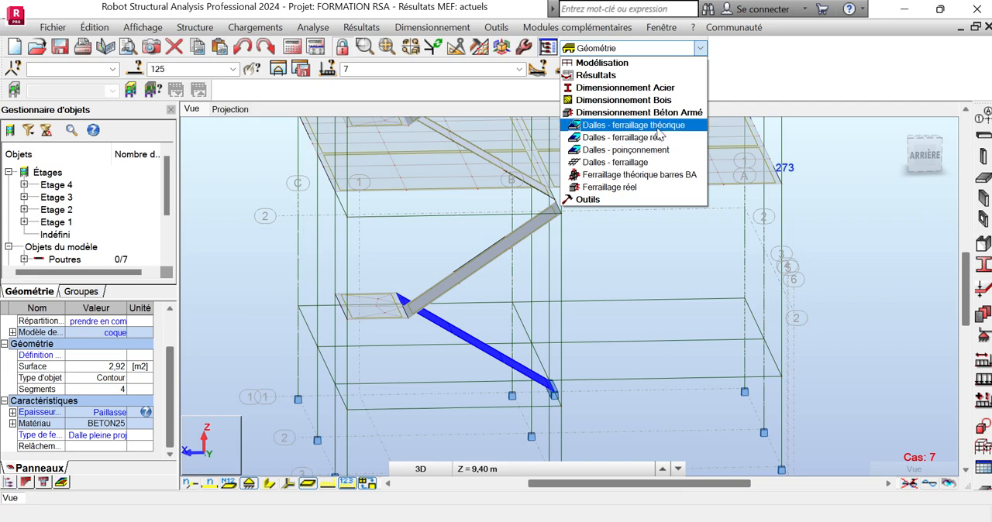
pyautogui.click(658, 131)
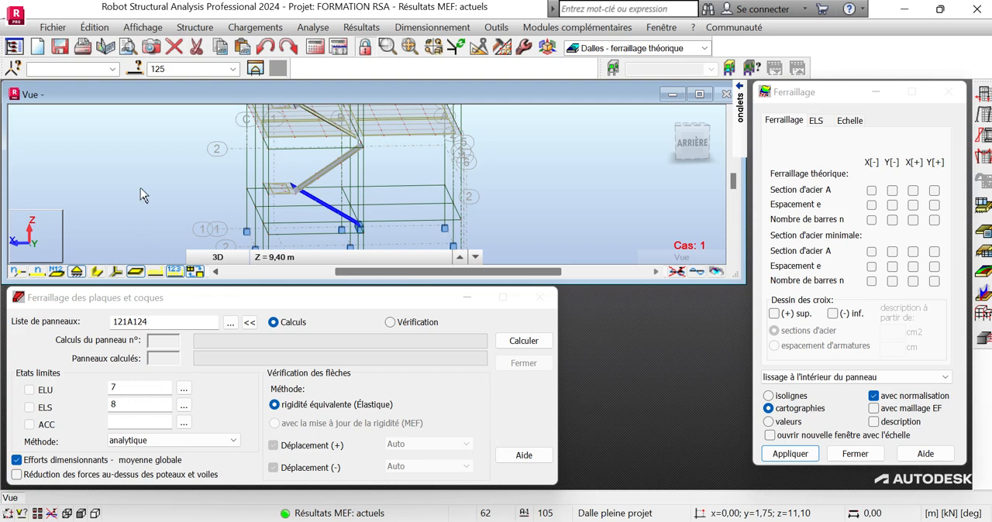
# Replace the panel list with the stair flight's number 125 and calculate its theoretical reinforcement.
pyautogui.doubleClick(157, 69)
pyautogui.hotkey('ctrl', 'c')
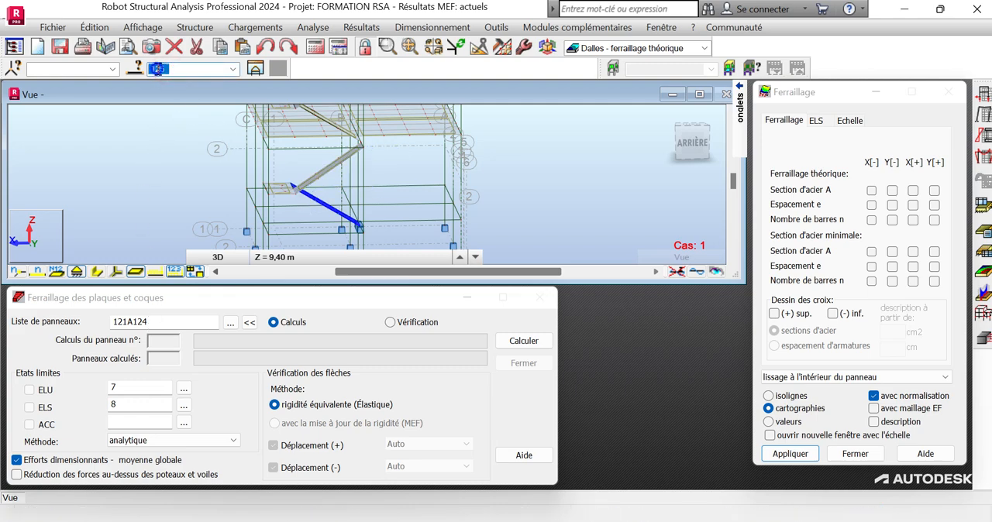
pyautogui.rightClick(157, 69)
pyautogui.click(213, 126)
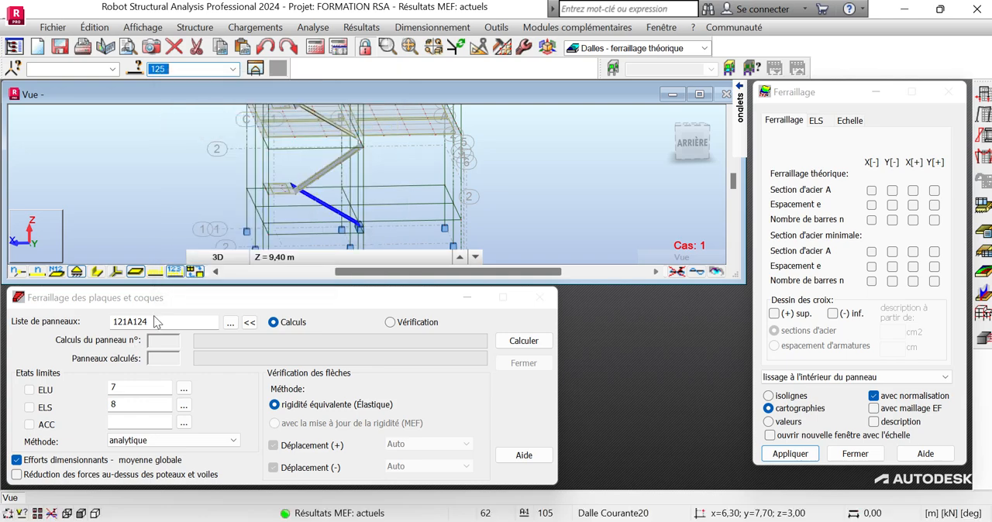
pyautogui.click(157, 318)
pyautogui.moveTo(150, 319); pyautogui.dragTo(111, 318)
pyautogui.rightClick(128, 322)
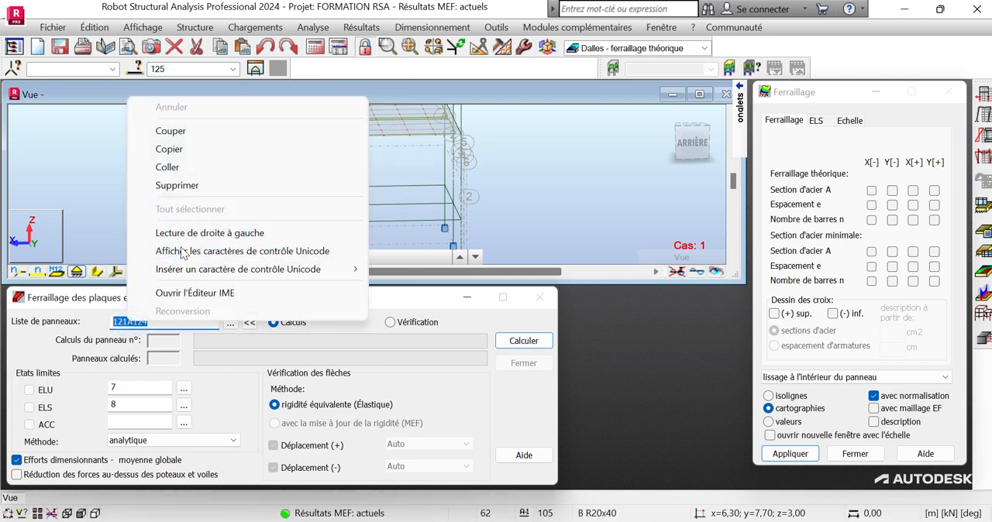
pyautogui.click(167, 167)
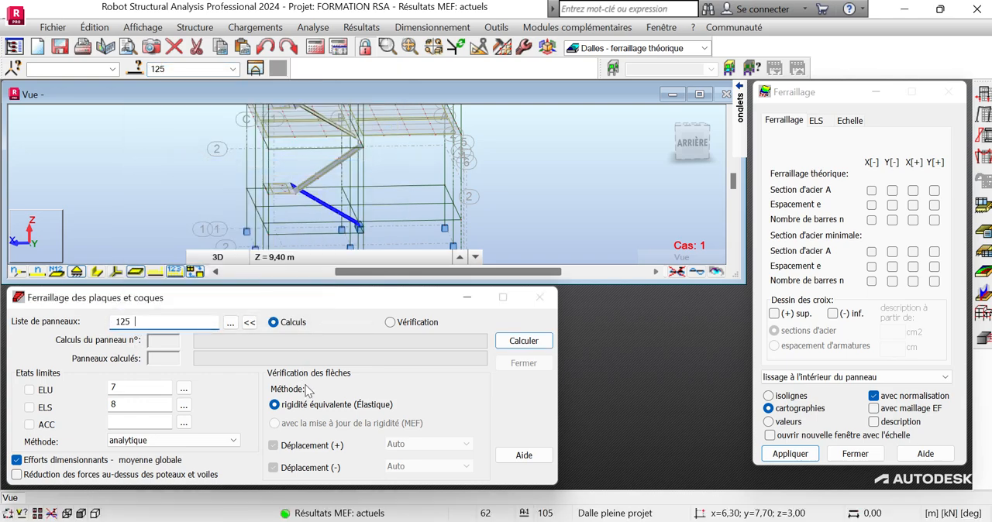
pyautogui.click(523, 345)
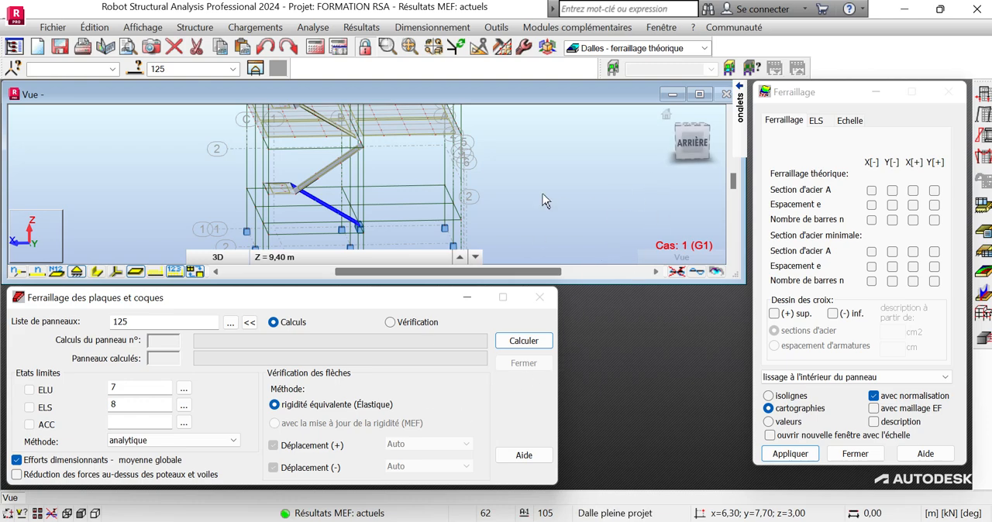
pyautogui.scroll(-1, 403, 190)
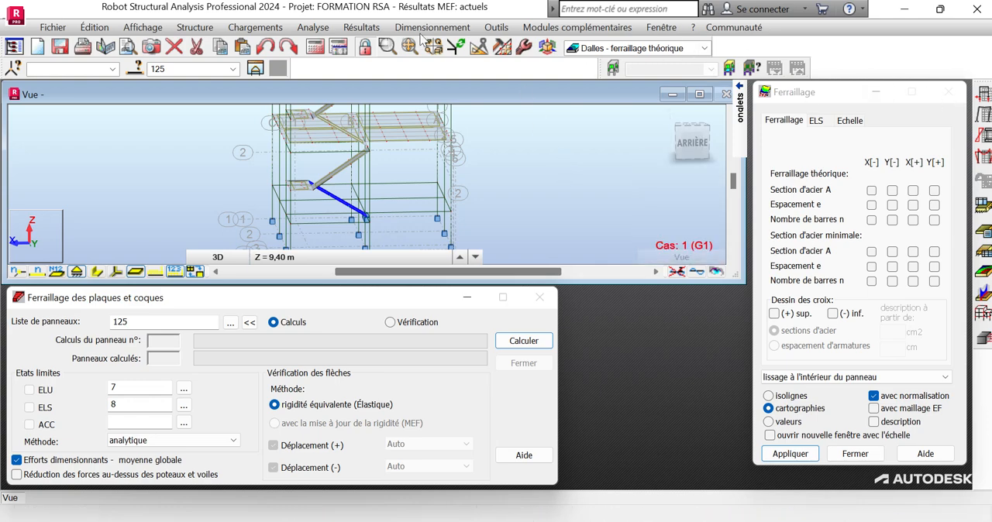
# Return to the Géométrie layout of the modelling workspace and make 7 : ELU the active load case.
pyautogui.click(703, 48)
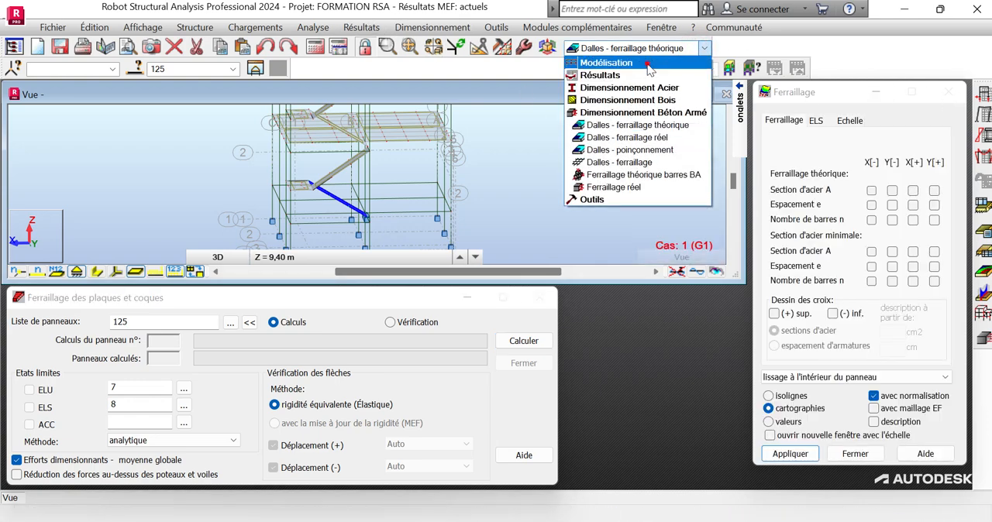
pyautogui.click(650, 69)
pyautogui.click(624, 78)
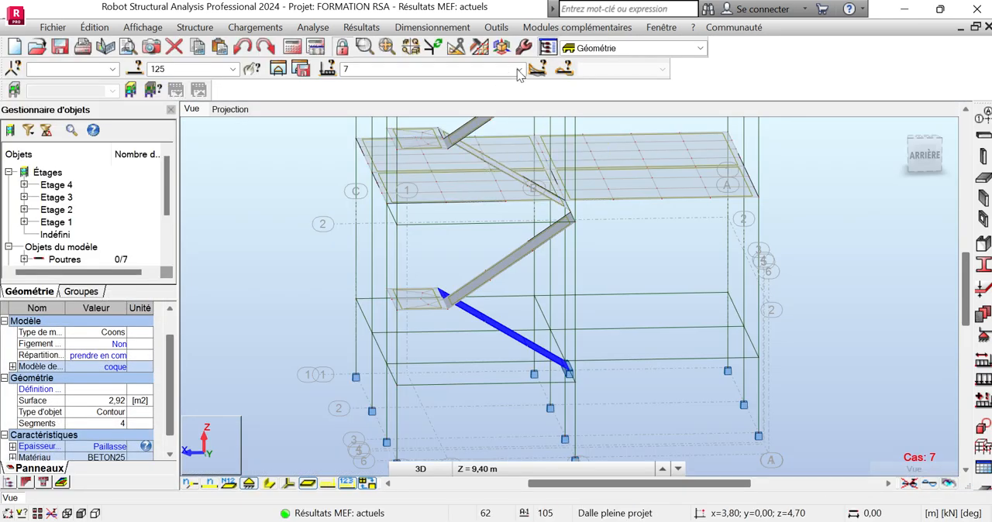
pyautogui.click(519, 71)
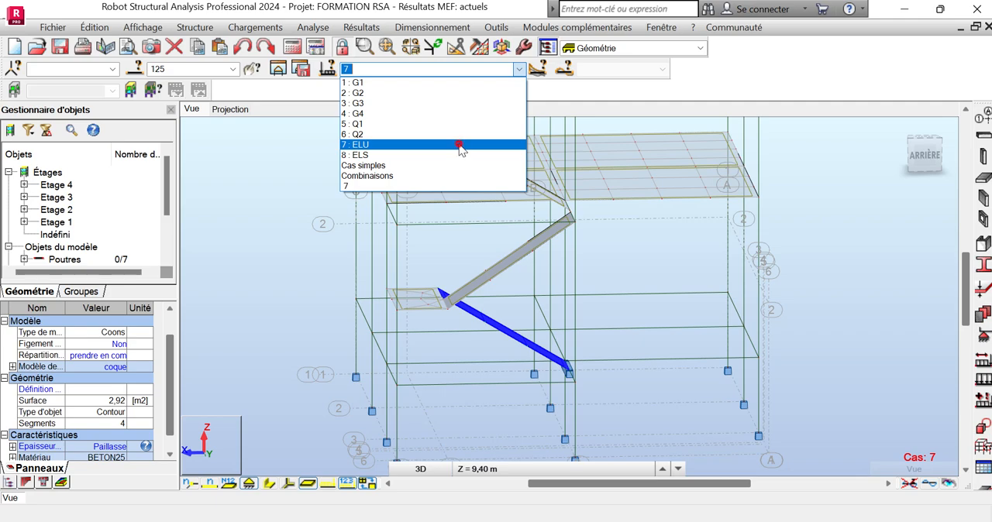
pyautogui.click(460, 145)
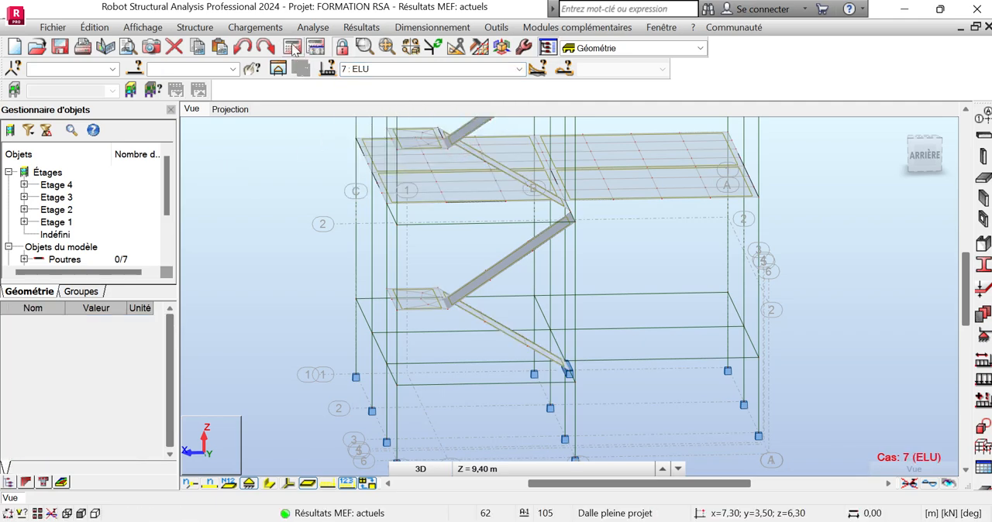
# Recalculate the structure and compute the theoretical reinforcement of the lowest stair flight, panel 125, in the "Dalles - ferraillage théorique" layout.
pyautogui.click(292, 48)
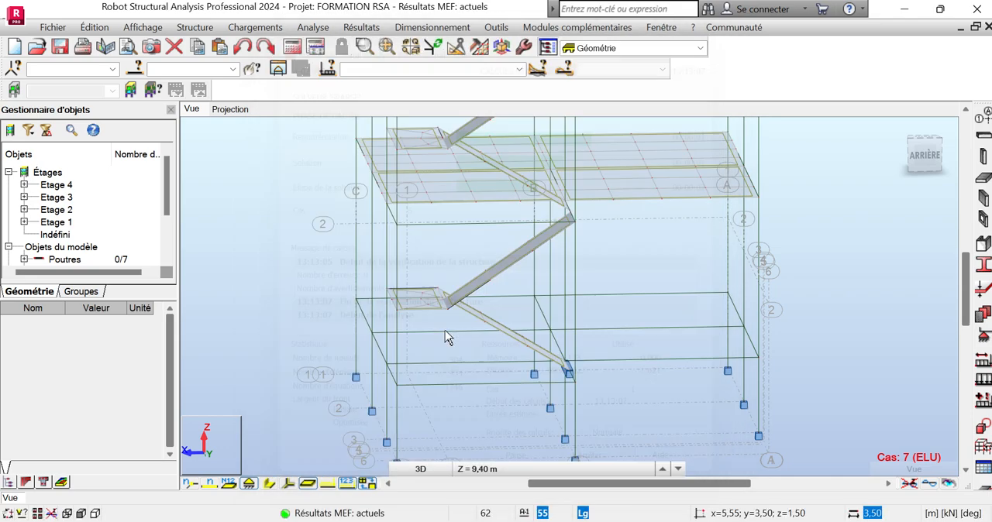
pyautogui.click(505, 332)
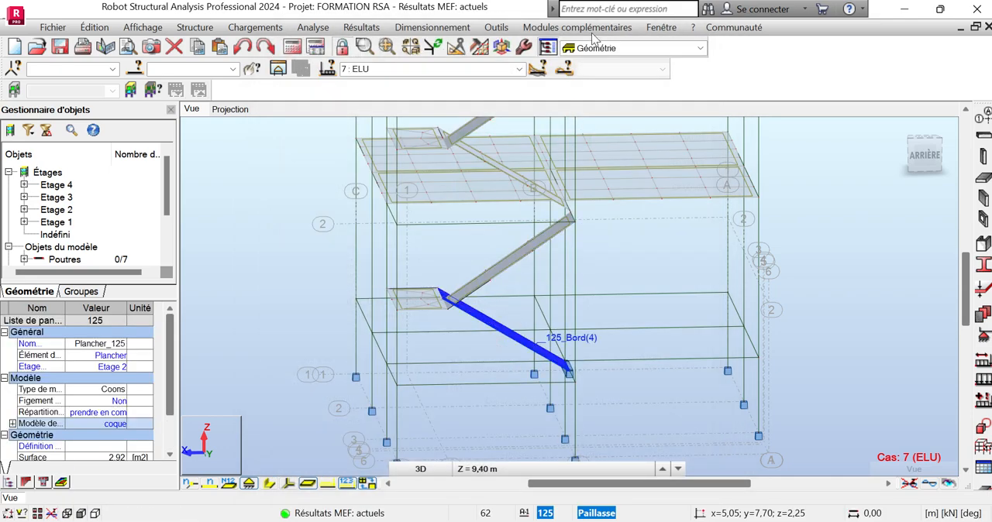
pyautogui.click(668, 49)
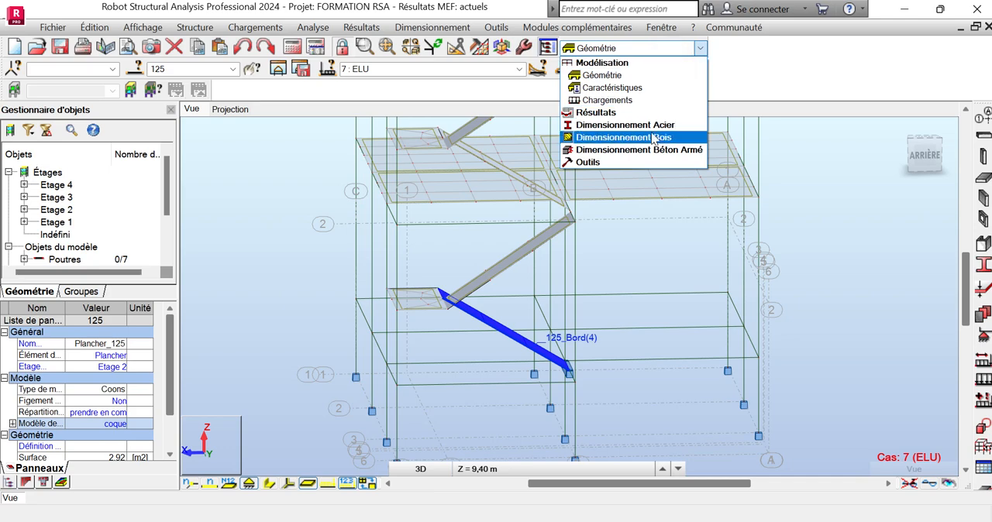
pyautogui.moveTo(698, 151)
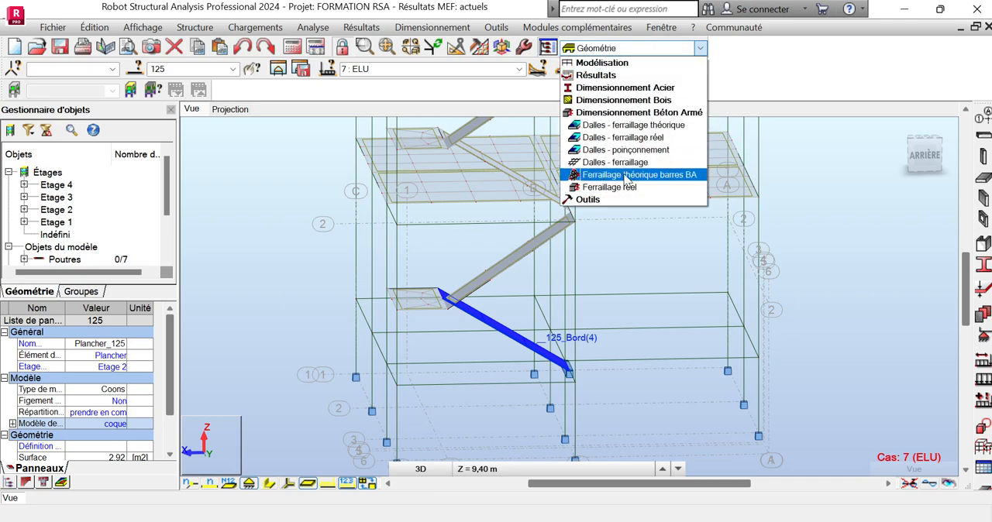
pyautogui.click(617, 128)
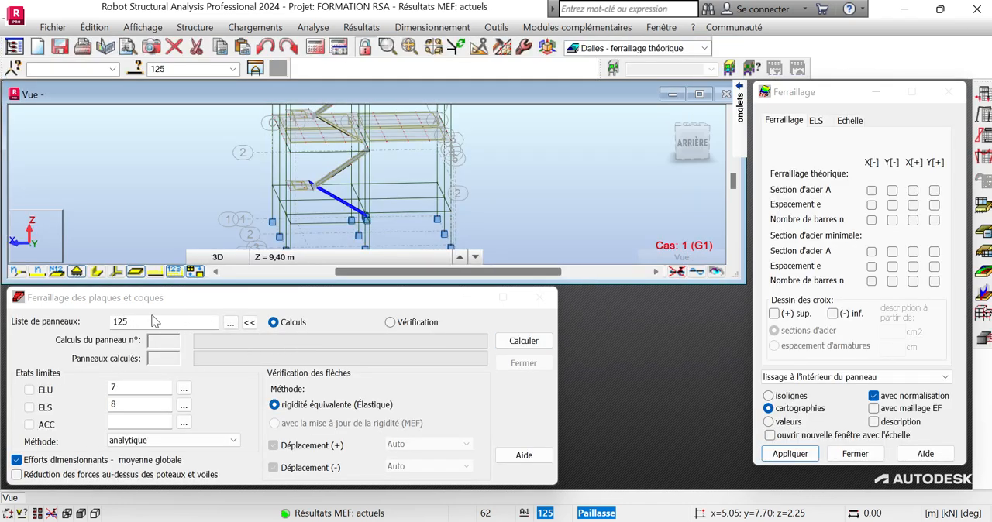
pyautogui.click(513, 344)
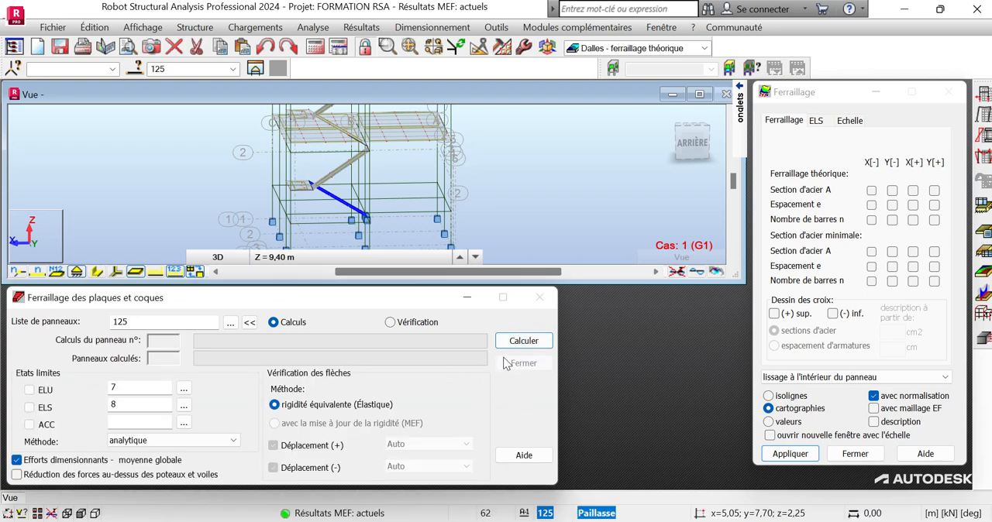
# Transfer the selected stair flight panel to the real reinforcement module and dismiss the calculation status report.
pyautogui.click(667, 50)
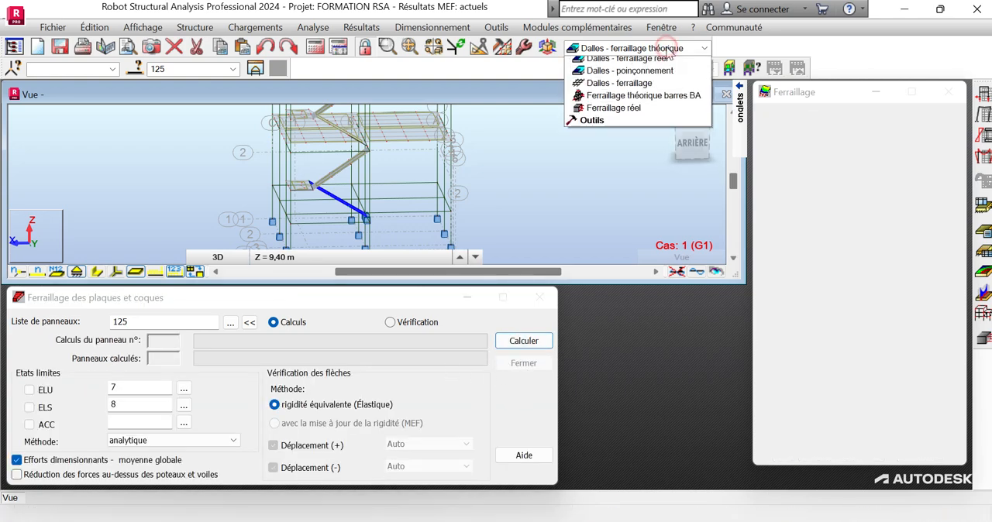
pyautogui.click(667, 49)
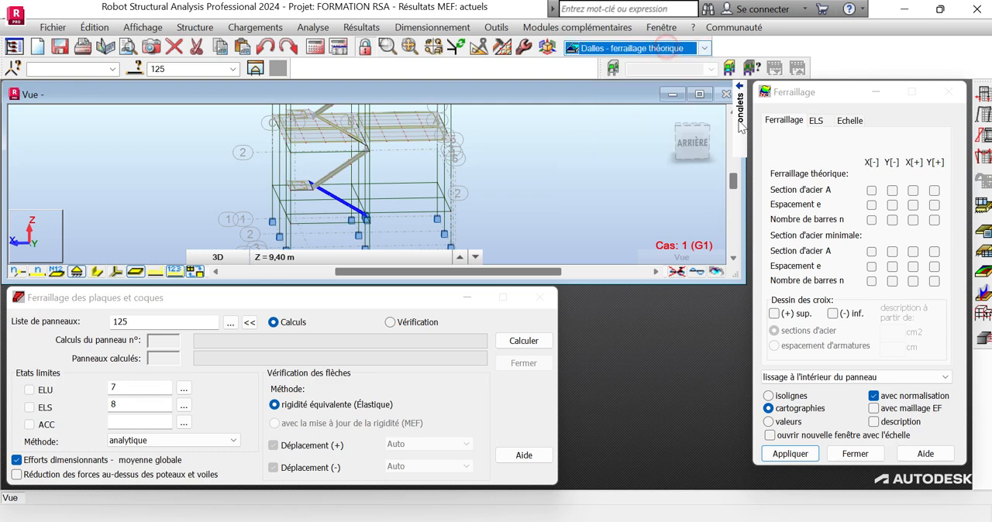
pyautogui.click(985, 343)
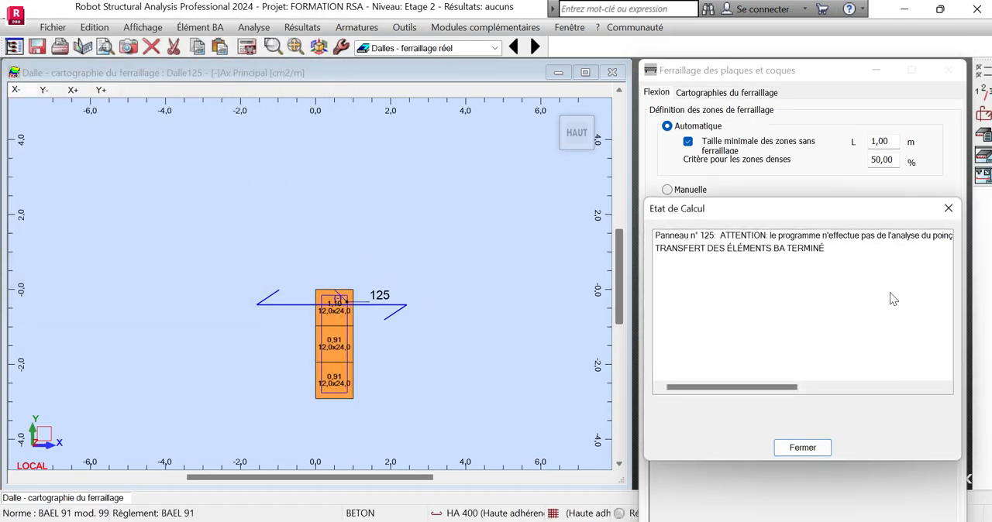
pyautogui.click(948, 208)
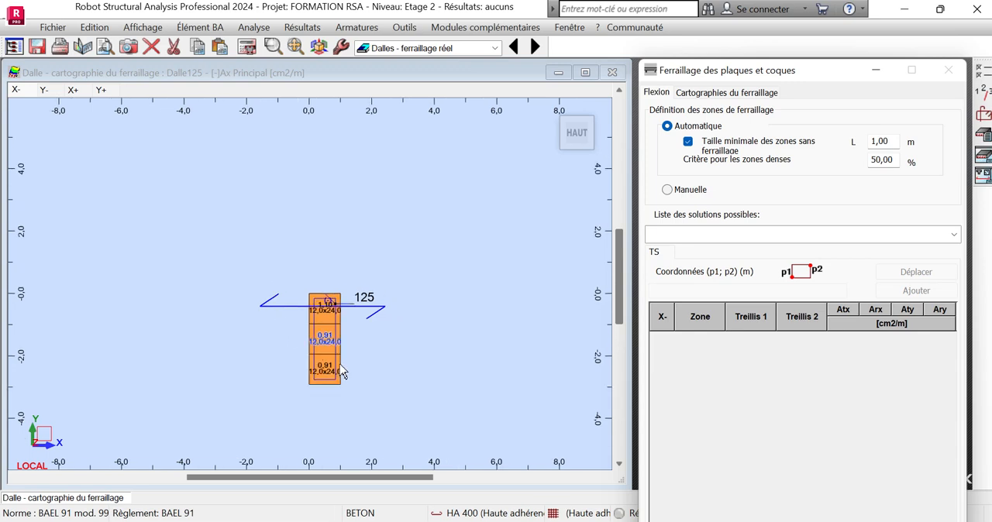
pyautogui.scroll(1, 366, 378)
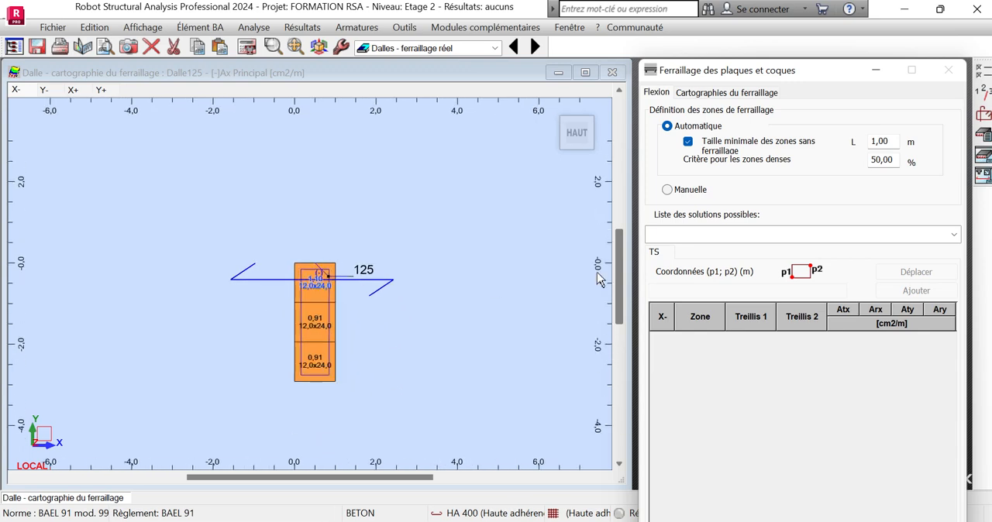
# Restrict the allowed bars in the slab's calculation options to the 10 mm diameter only and accept the options.
pyautogui.click(983, 91)
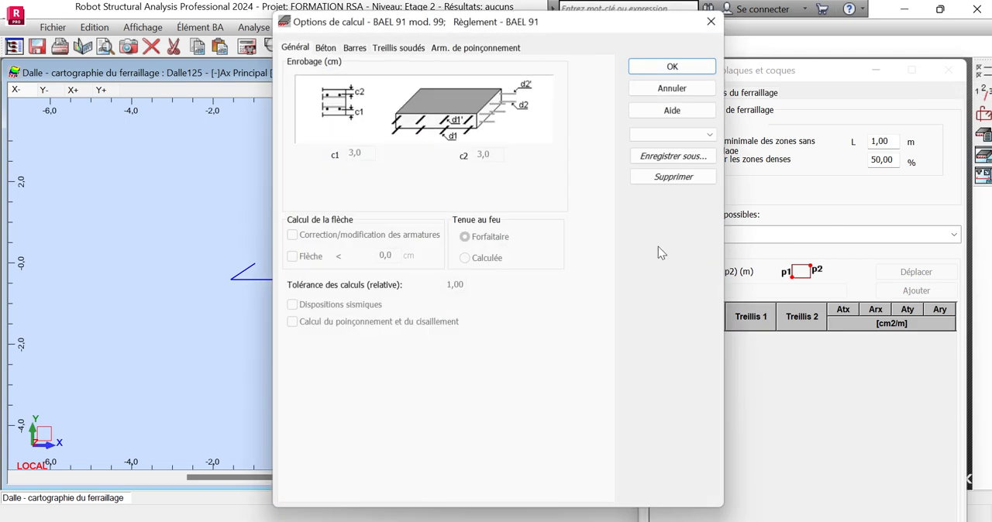
pyautogui.click(330, 48)
pyautogui.click(365, 48)
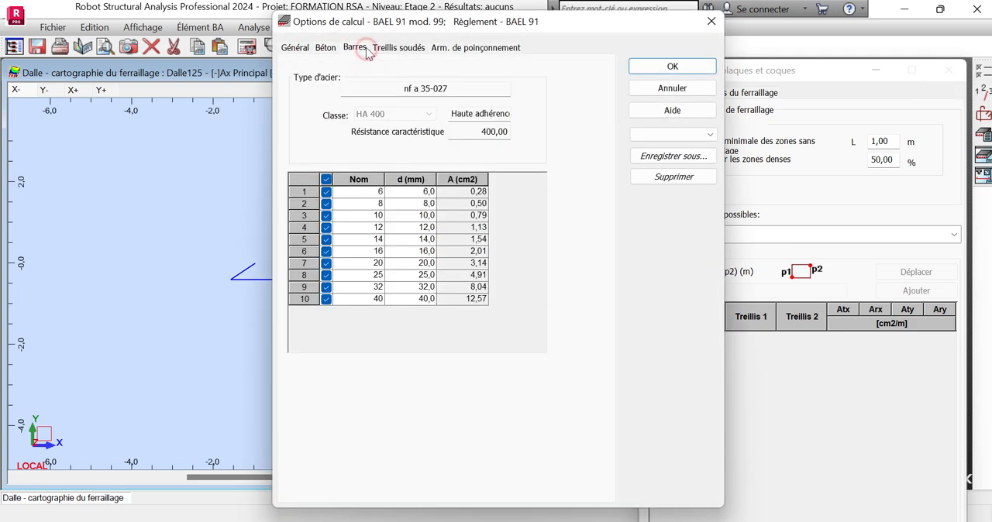
pyautogui.click(393, 48)
pyautogui.click(354, 47)
pyautogui.click(326, 180)
pyautogui.click(327, 216)
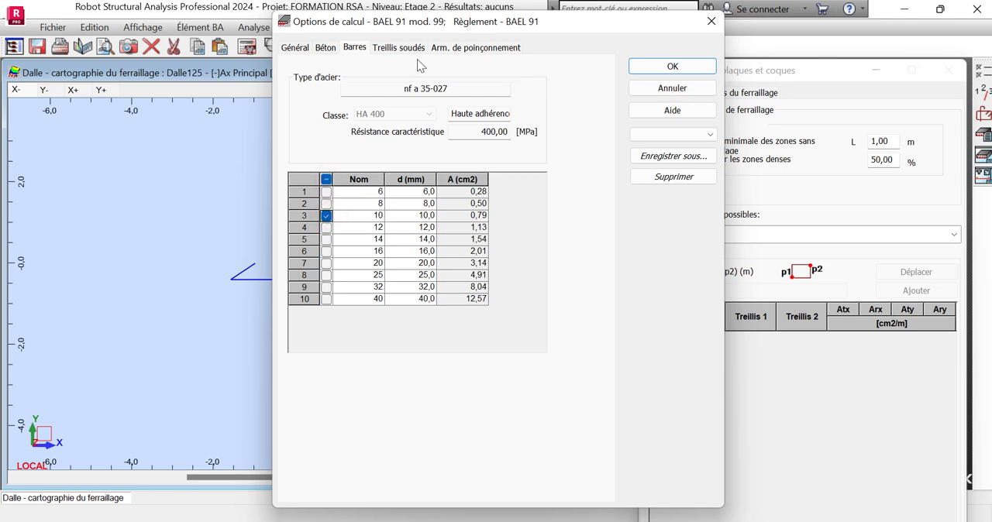
pyautogui.click(397, 48)
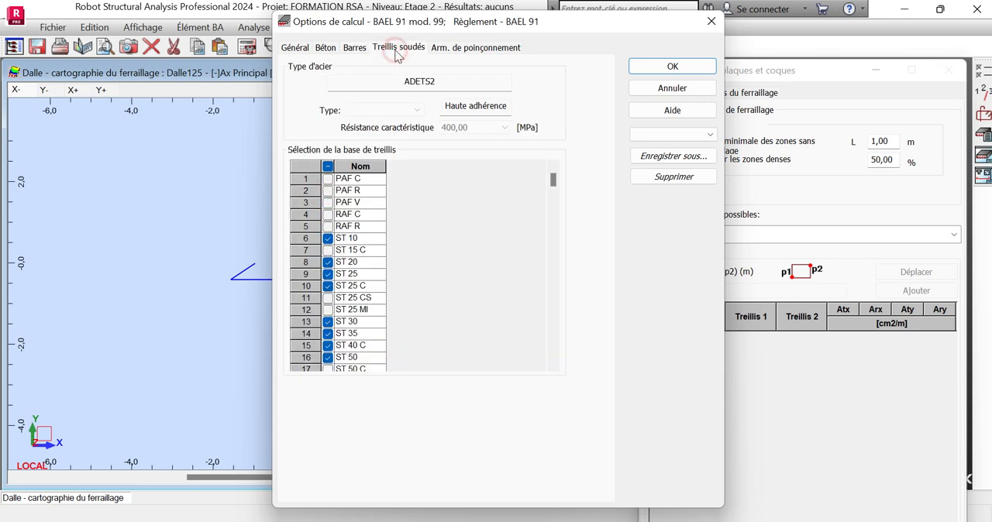
pyautogui.click(476, 48)
pyautogui.click(694, 68)
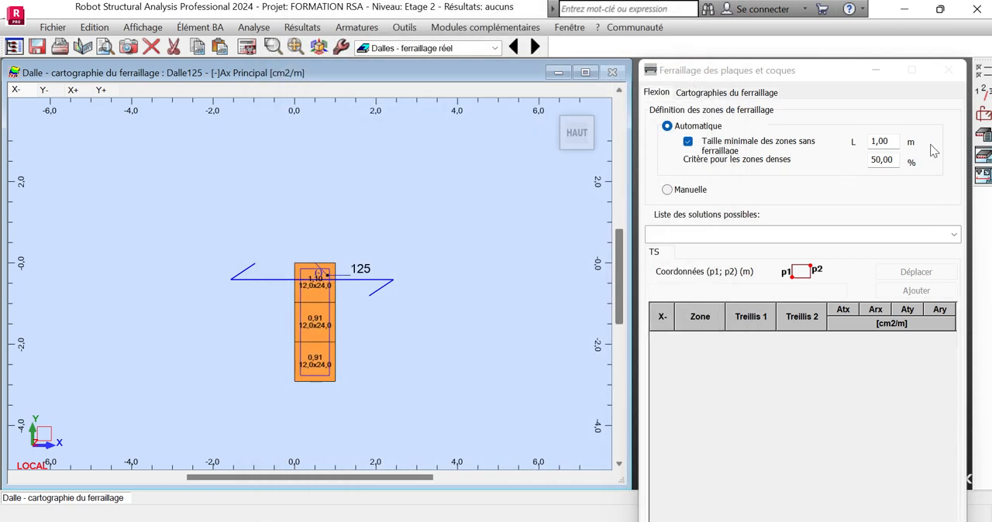
# Set the slab's reinforcement mode to "Barres" in the reinforcement arrangement parameters and accept them.
pyautogui.click(984, 116)
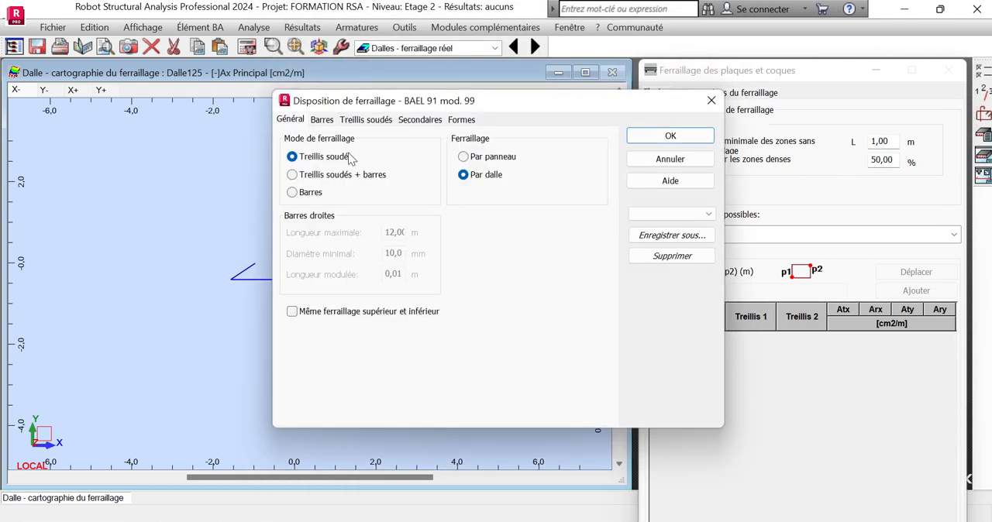
pyautogui.click(296, 192)
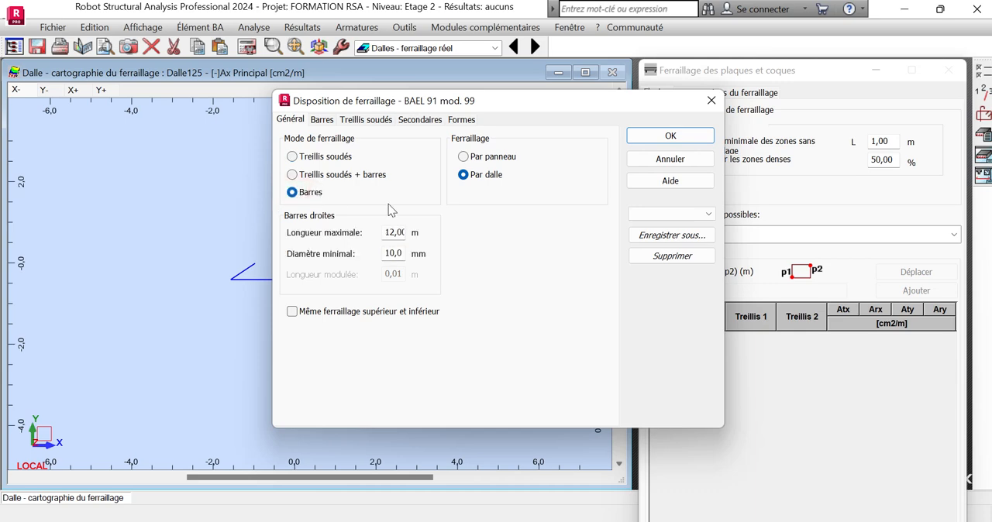
pyautogui.click(323, 120)
pyautogui.click(372, 121)
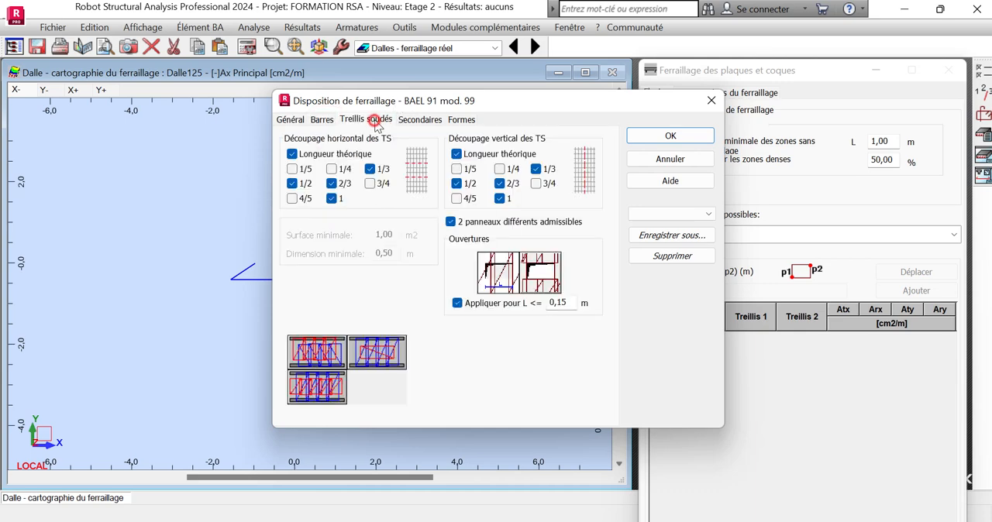
pyautogui.click(409, 120)
pyautogui.click(462, 120)
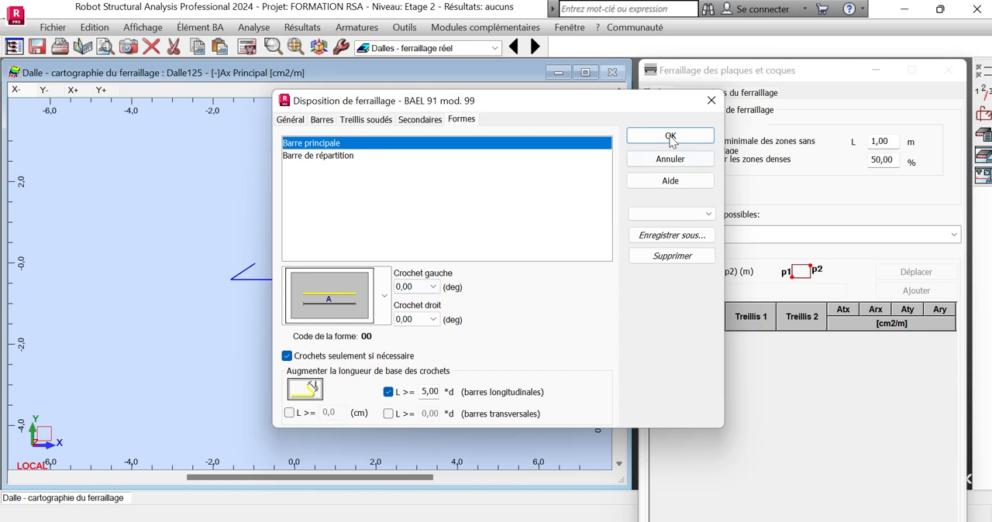
pyautogui.click(671, 136)
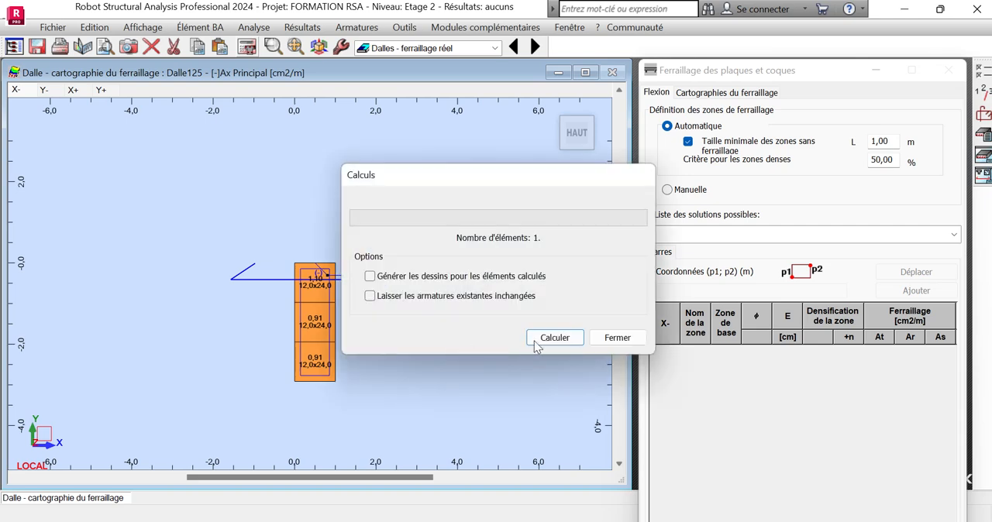
# Calculate the slab's real reinforcement and open its execution drawings.
pyautogui.click(538, 337)
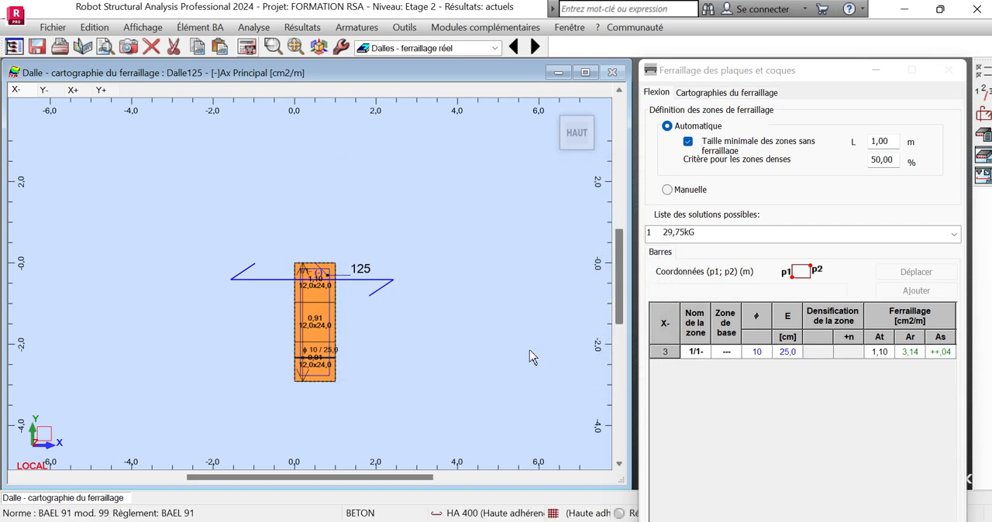
pyautogui.click(981, 160)
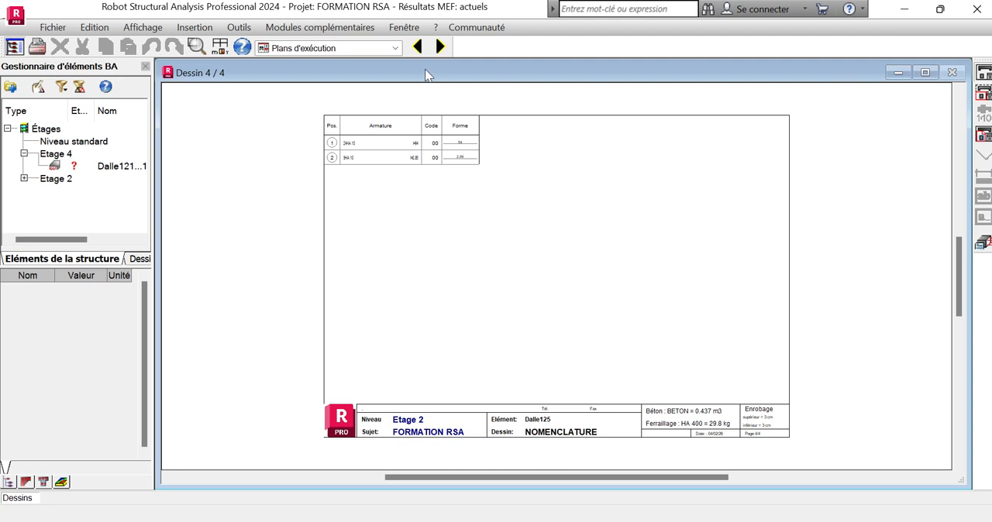
# Go back to the first execution drawing, the slab formwork, and examine its dimensions and supports.
pyautogui.click(417, 47)
pyautogui.click(417, 48)
pyautogui.click(417, 47)
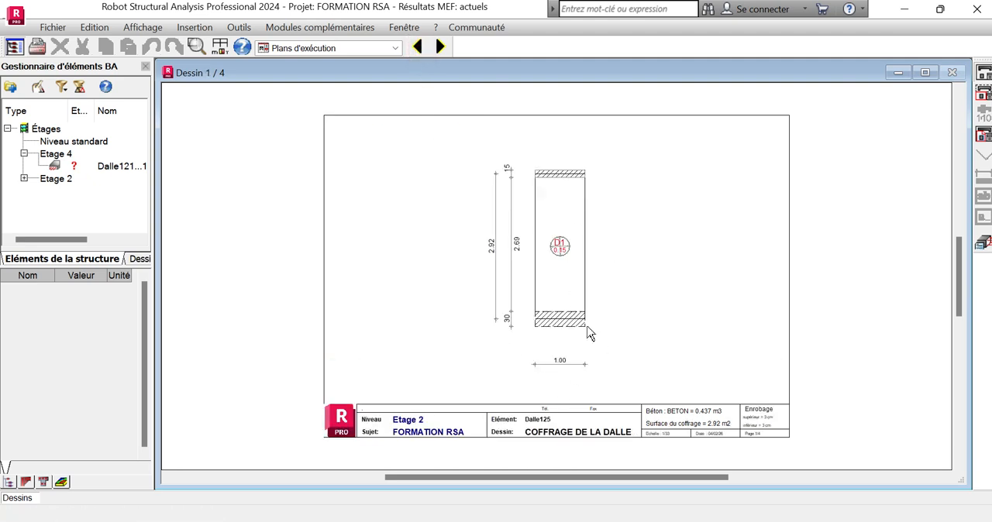
pyautogui.scroll(3, 582, 205)
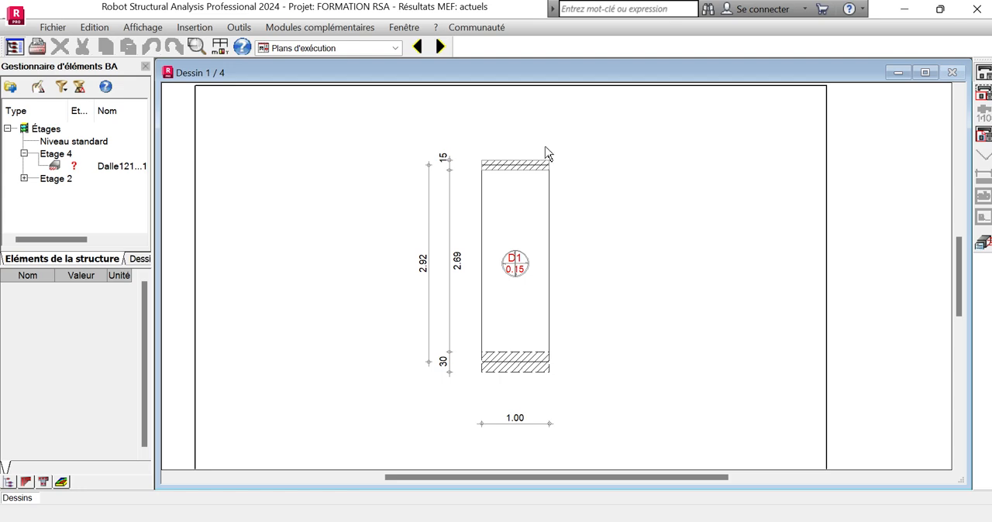
pyautogui.scroll(-2, 506, 328)
pyautogui.scroll(3, 507, 354)
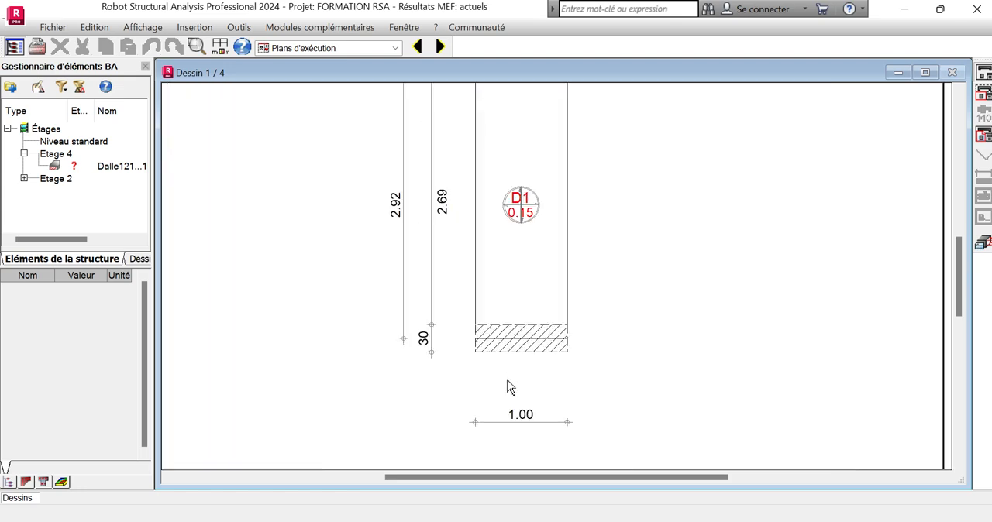
pyautogui.scroll(-3, 512, 390)
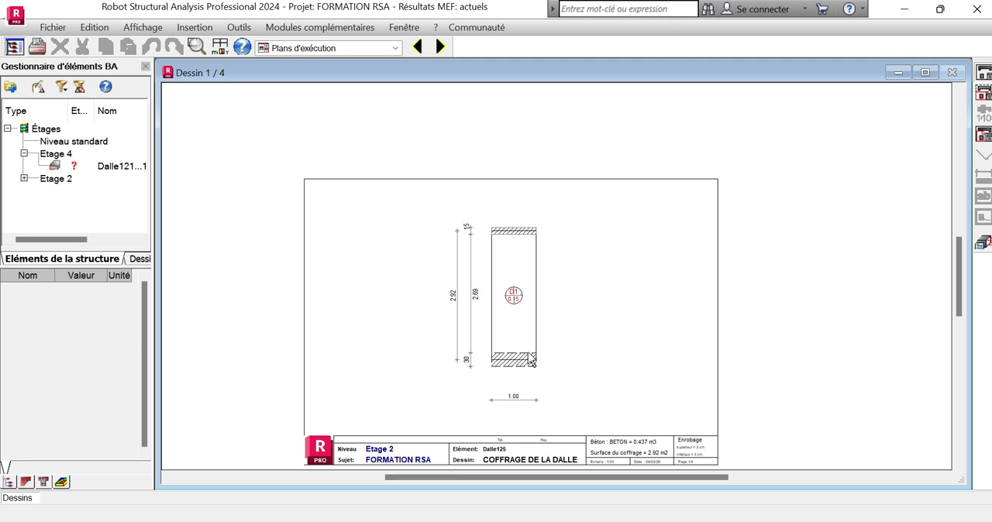
pyautogui.scroll(2, 531, 362)
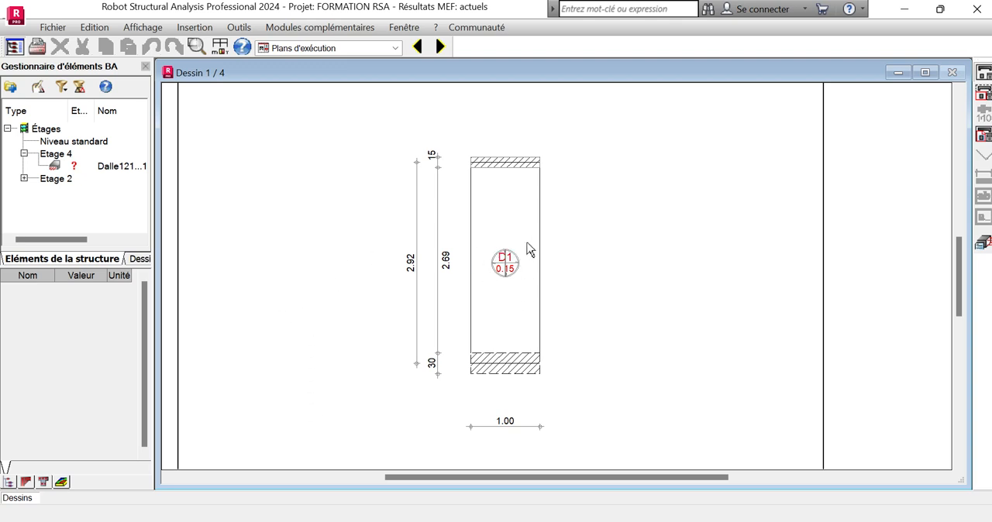
# Examine the bottom reinforcement drawing with its title block quantities, the top reinforcement drawing and the bar schedule.
pyautogui.click(440, 47)
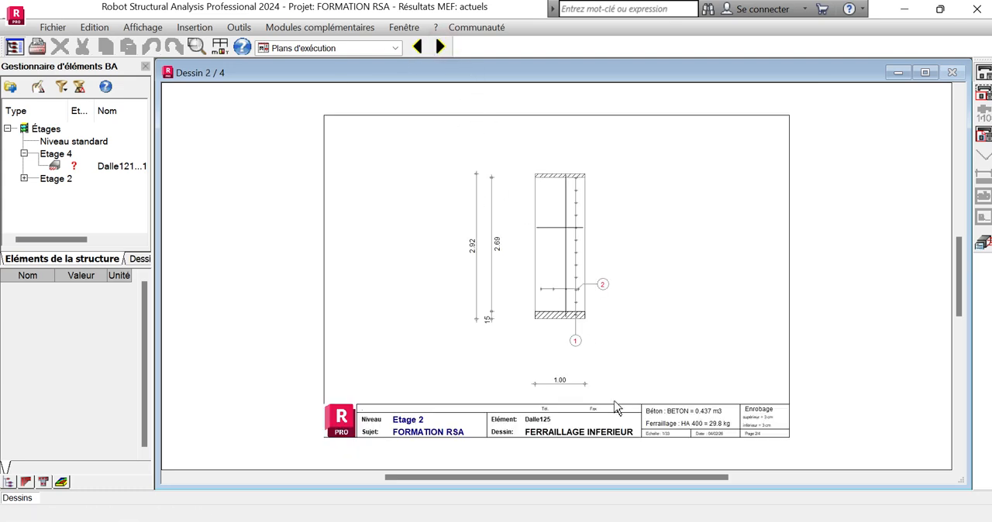
pyautogui.scroll(3, 616, 409)
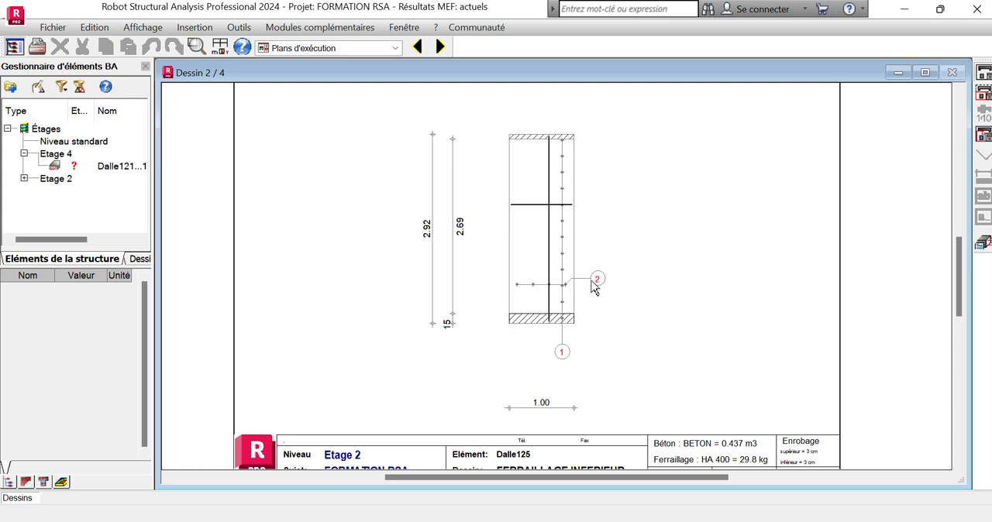
pyautogui.scroll(-2, 577, 298)
pyautogui.scroll(1, 581, 394)
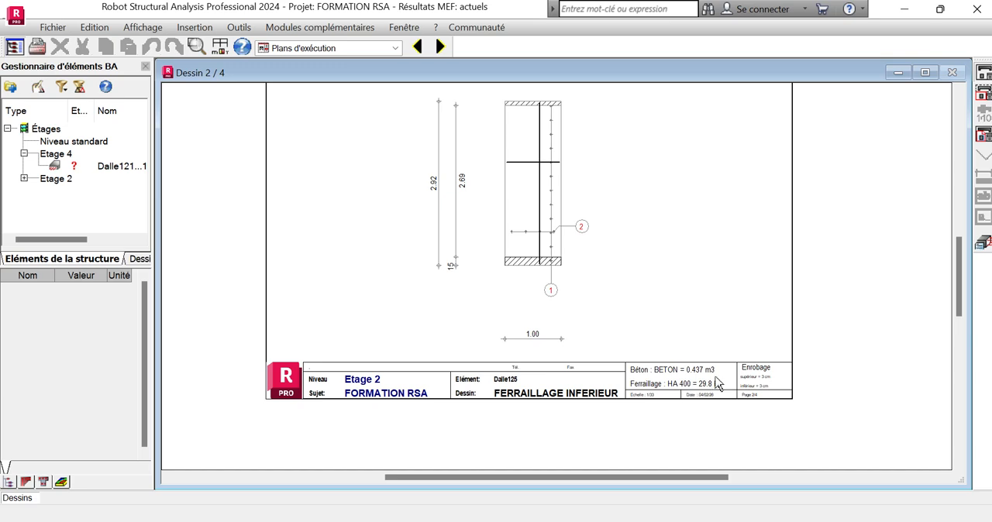
pyautogui.scroll(3, 749, 388)
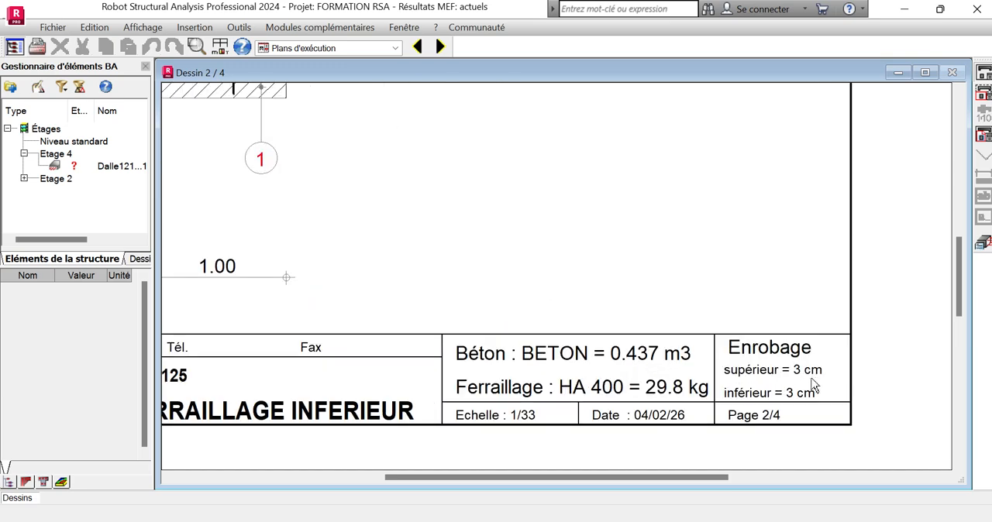
pyautogui.scroll(-5, 814, 396)
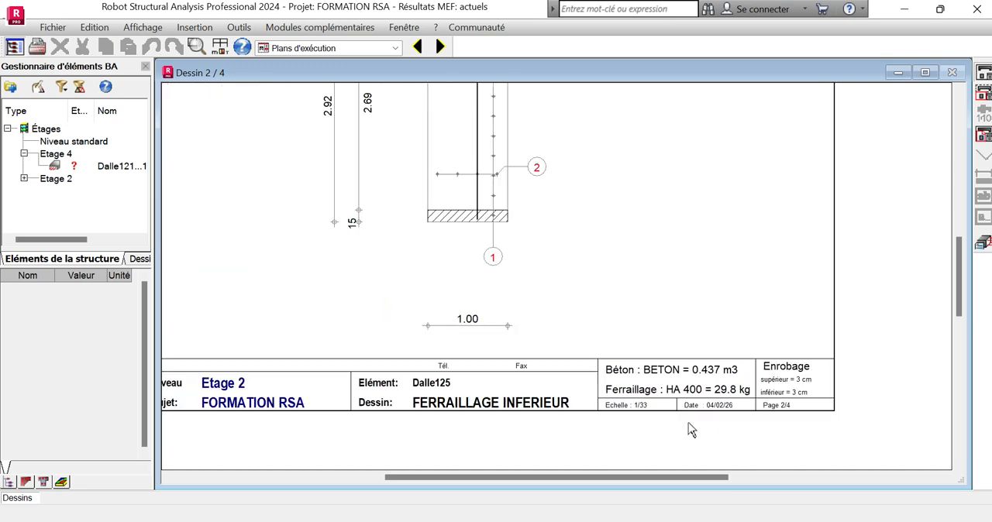
pyautogui.click(440, 47)
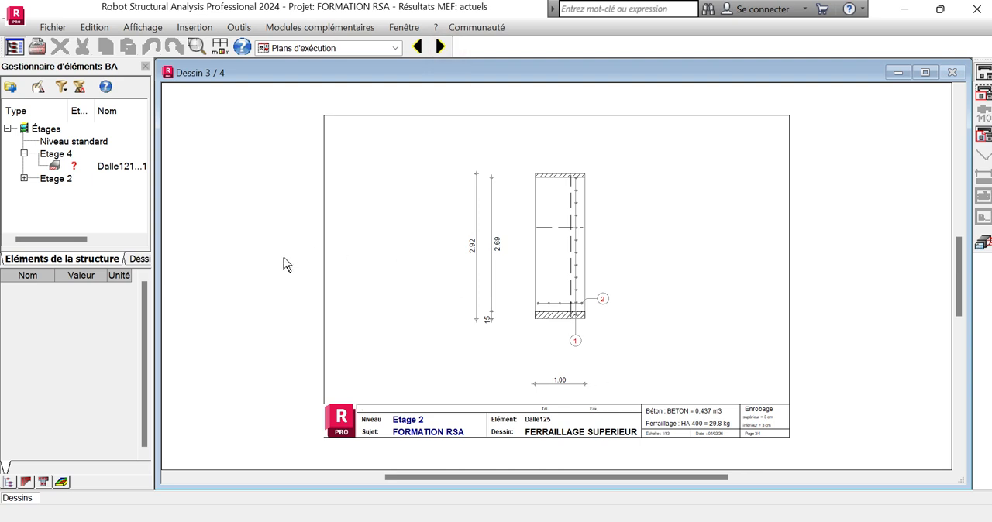
pyautogui.click(441, 48)
pyautogui.scroll(1, 439, 149)
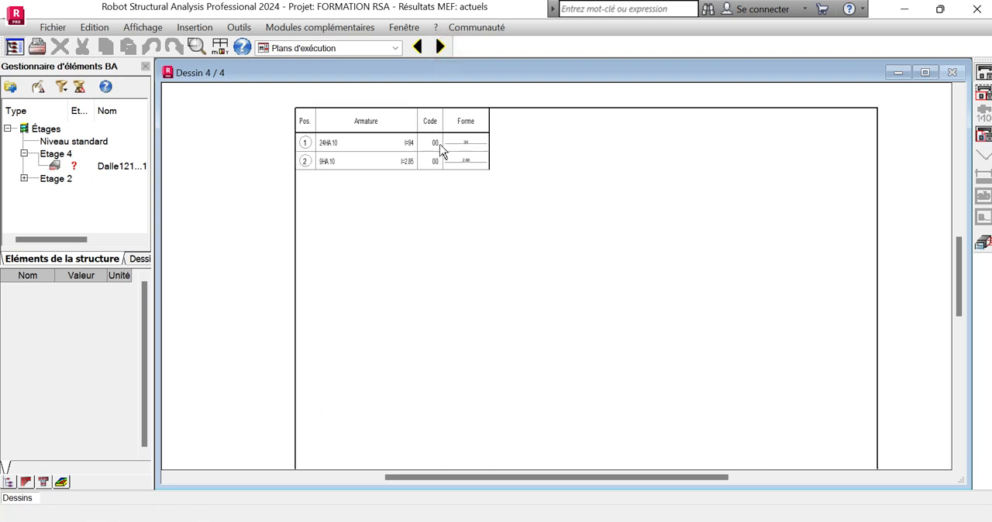
# Read the bar schedule up close, and switch to the "Dalles - ferraillage" layout for the slab.
pyautogui.scroll(1, 439, 149)
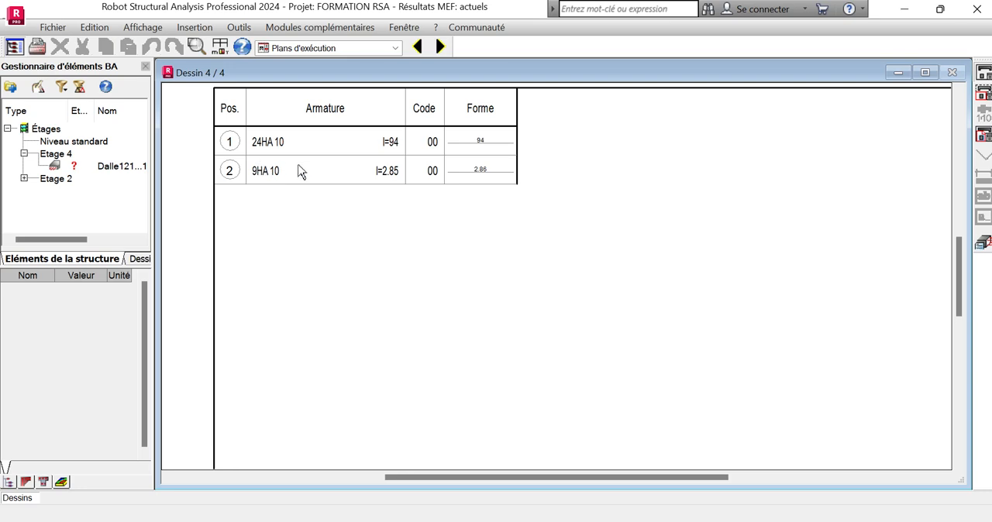
pyautogui.scroll(-3, 348, 193)
pyautogui.click(396, 48)
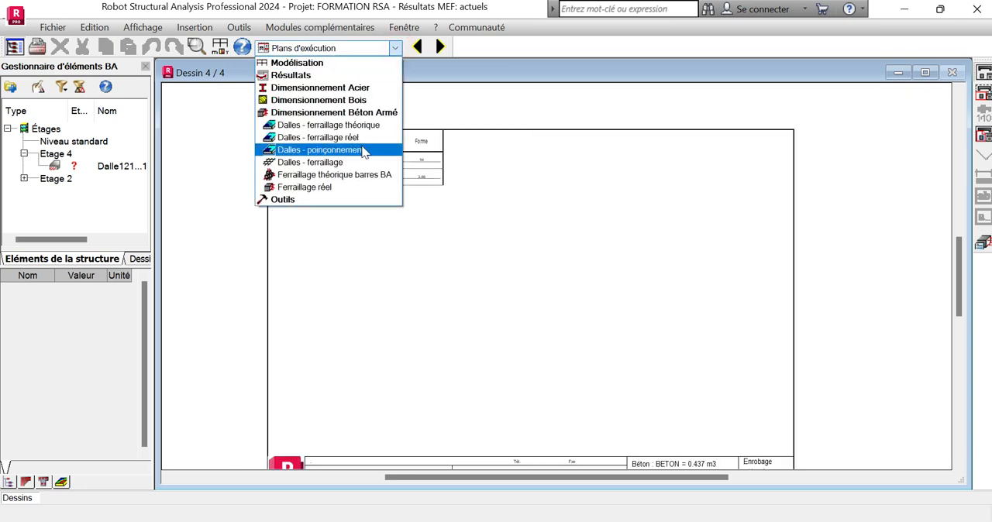
pyautogui.click(360, 164)
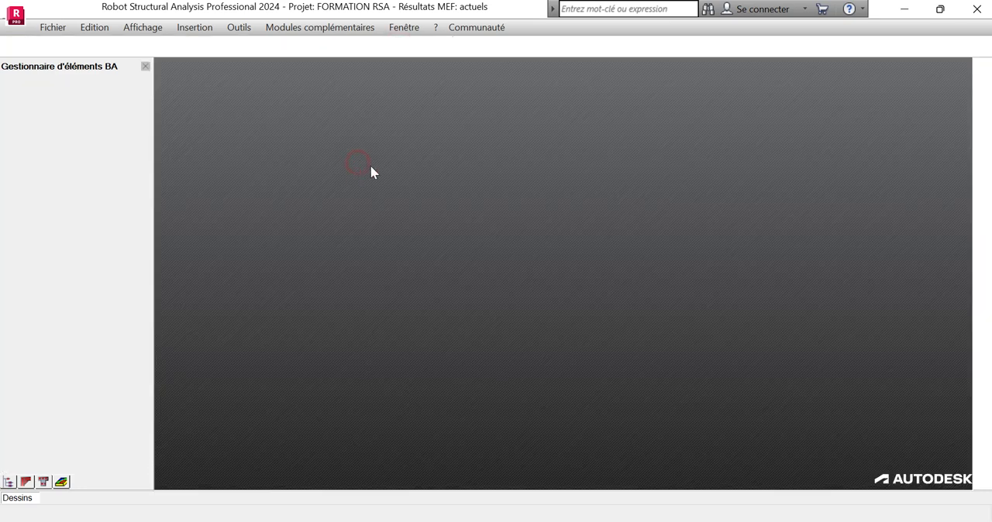
pyautogui.scroll(-2, 485, 200)
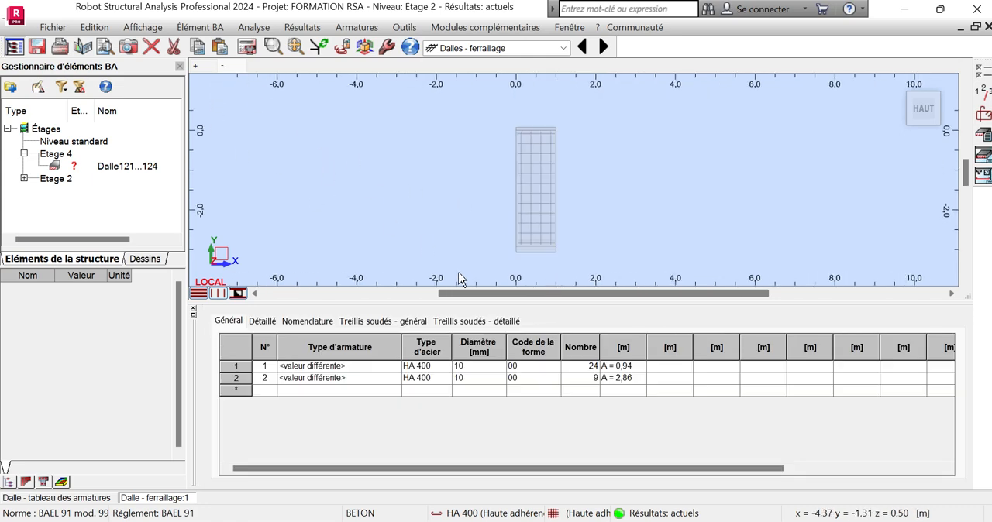
pyautogui.scroll(1, 538, 225)
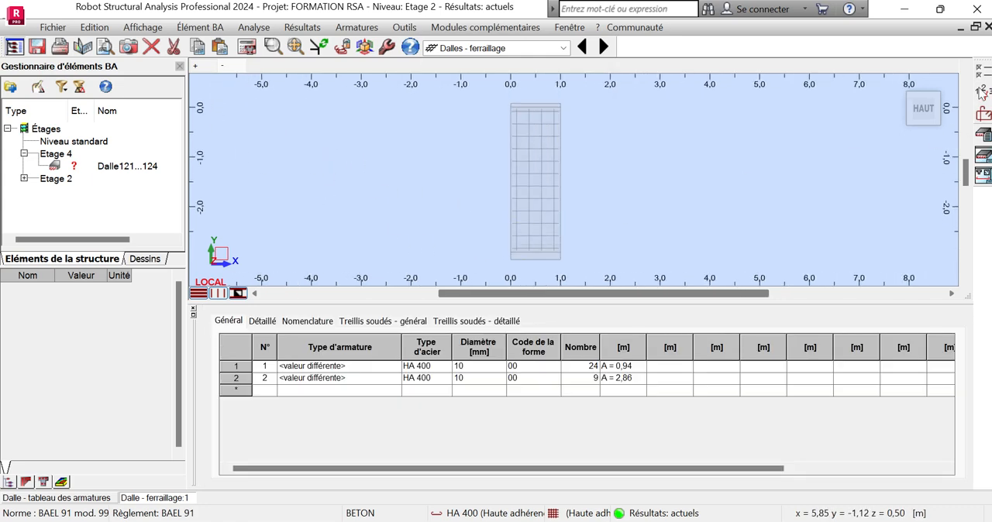
# Show the stair slab's reinforcement in 3D and examine its bars and supports from several angles.
pyautogui.click(899, 83)
pyautogui.moveTo(560, 193)
pyautogui.keyDown('shift'); pyautogui.mouseDown(button='middle')
pyautogui.moveTo(535, 195)
pyautogui.moveTo(548, 210)
pyautogui.moveTo(567, 191)
pyautogui.mouseUp(button='middle'); pyautogui.keyUp('shift')
pyautogui.scroll(3, 632, 129)
pyautogui.scroll(-4, 632, 129)
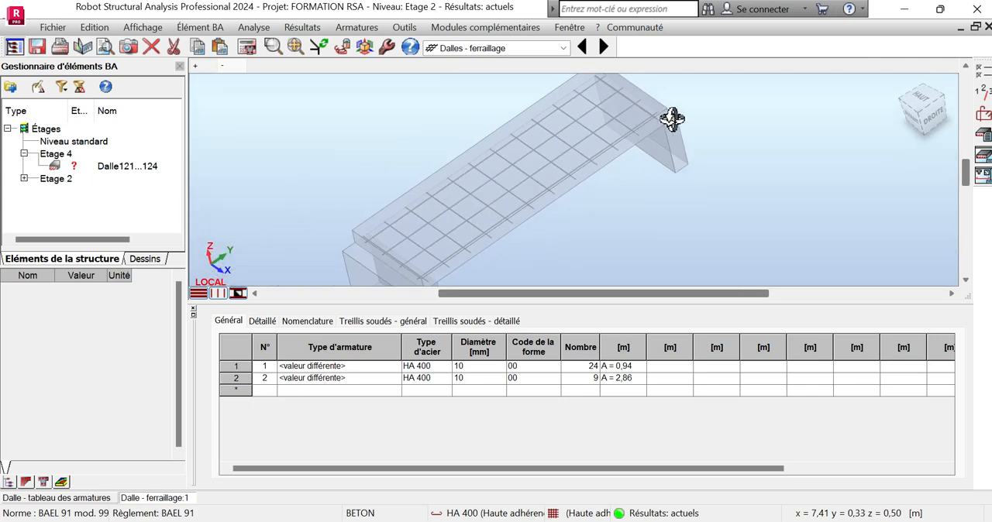
pyautogui.keyDown('shift'); pyautogui.moveTo(649, 153); pyautogui.dragTo(702, 222, button='middle'); pyautogui.keyUp('shift')
pyautogui.scroll(4, 682, 214)
pyautogui.scroll(-4, 633, 202)
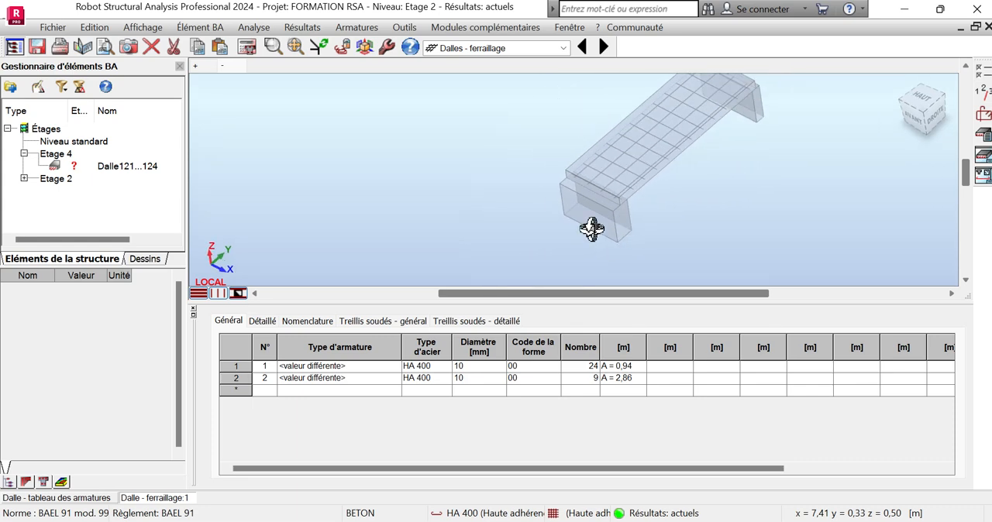
pyautogui.keyDown('shift'); pyautogui.moveTo(591, 230); pyautogui.dragTo(685, 157, button='middle'); pyautogui.keyUp('shift')
pyautogui.scroll(4, 683, 158)
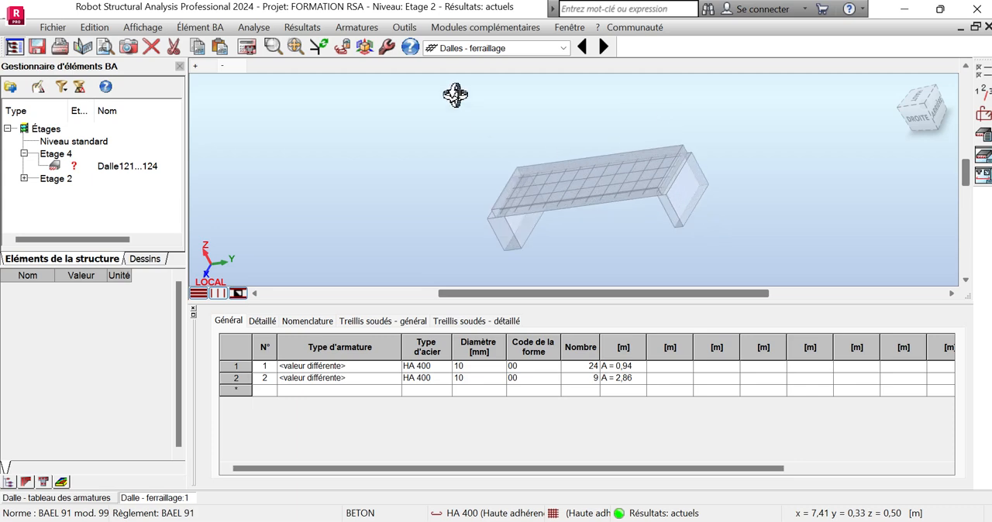
# Switch to the slab's "+" reinforcement view and display it in 3D.
pyautogui.click(201, 64)
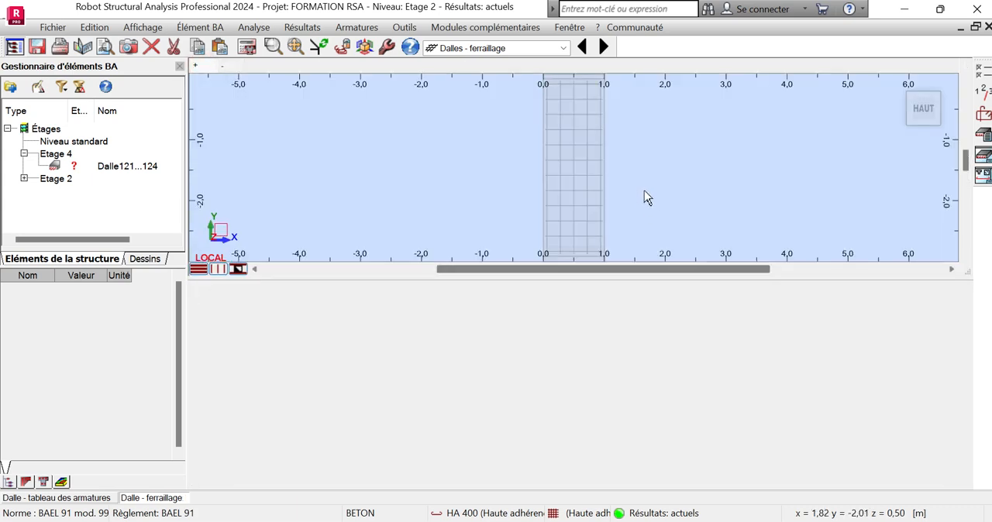
pyautogui.scroll(-3, 552, 183)
pyautogui.click(894, 87)
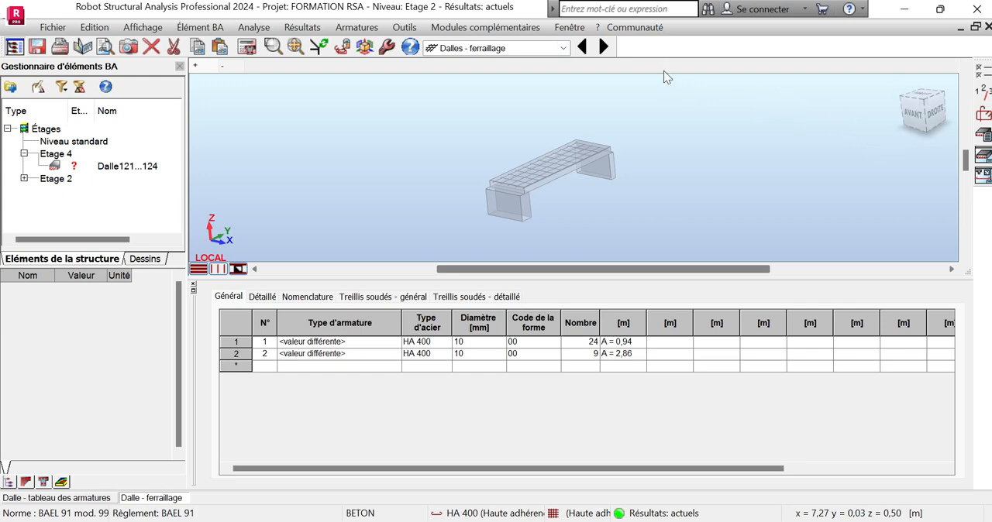
# Return to the building model in the "Géométrie" layout and clear the selection of the lowest stair flight.
pyautogui.click(563, 49)
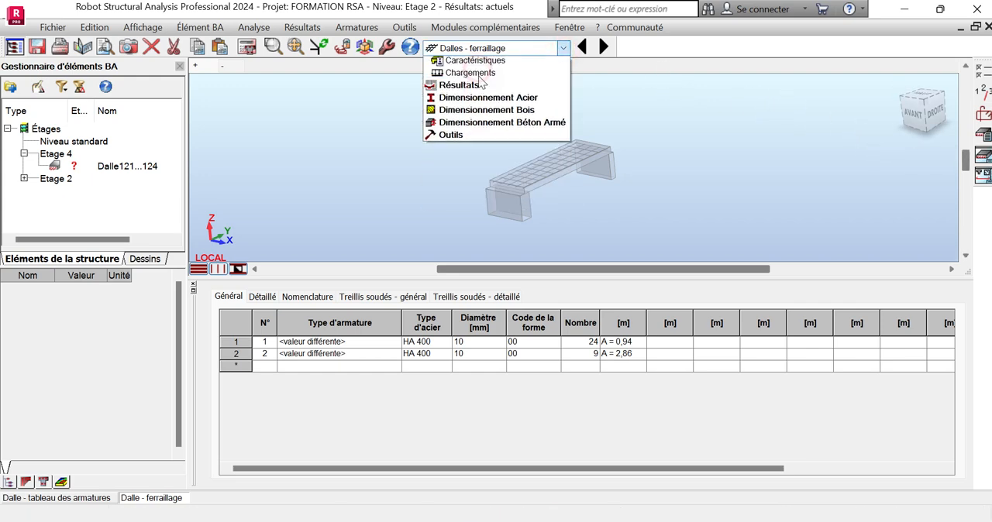
pyautogui.click(475, 75)
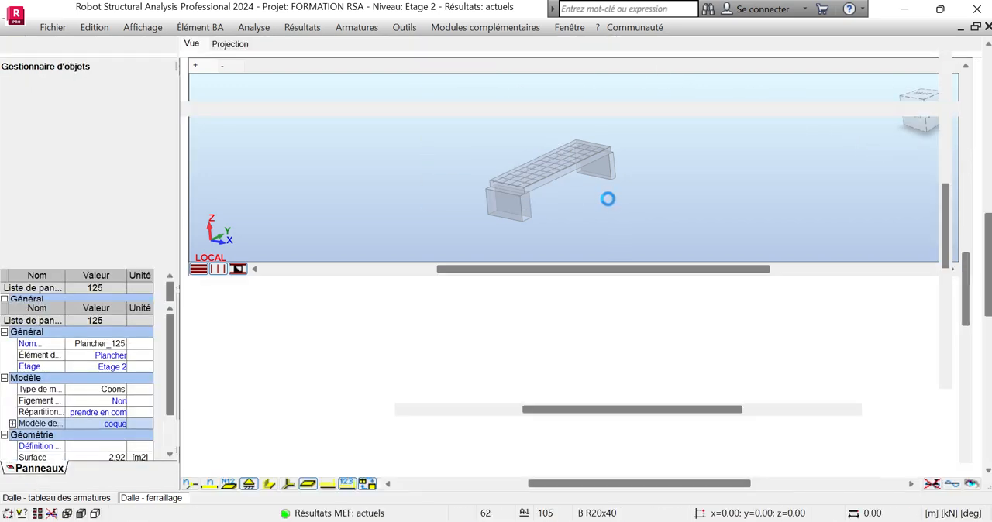
pyautogui.scroll(-3, 301, 215)
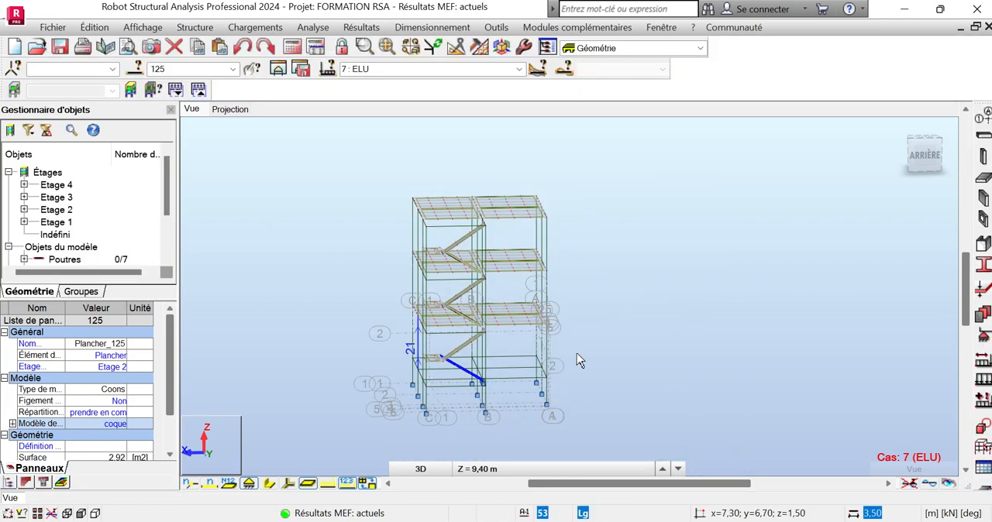
pyautogui.click(681, 314)
# Examine the lowest stair landing and the repeated flights and floors in the building model.
pyautogui.scroll(5, 443, 370)
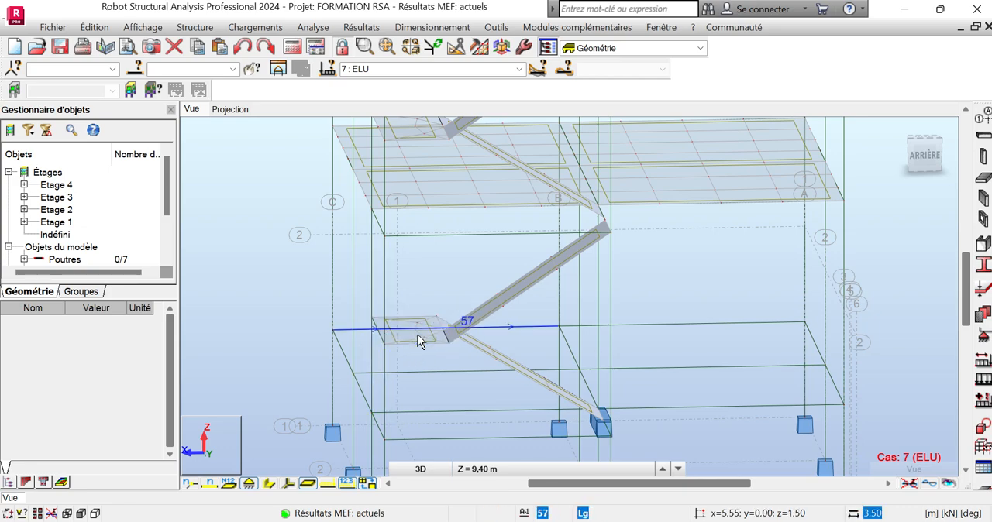
pyautogui.click(419, 341)
pyautogui.scroll(-6, 420, 341)
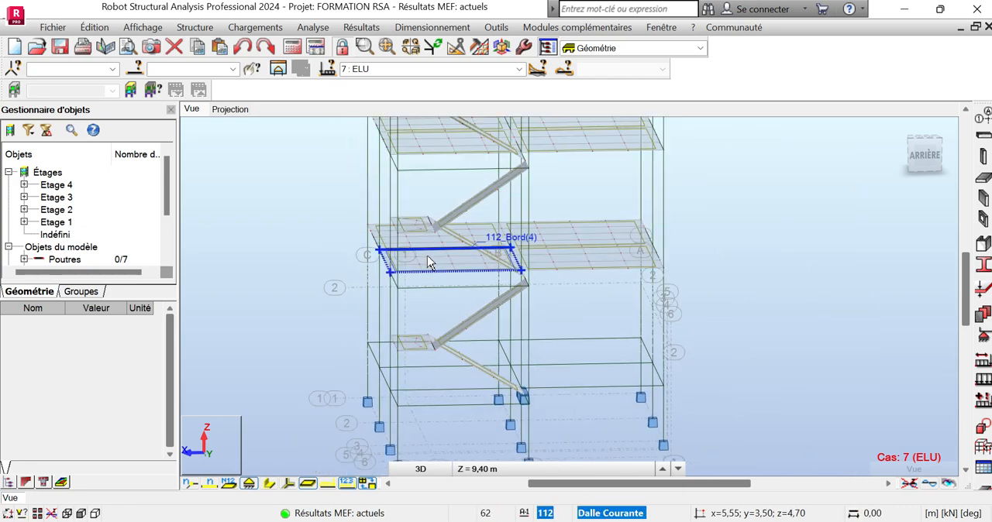
pyautogui.scroll(-3, 432, 353)
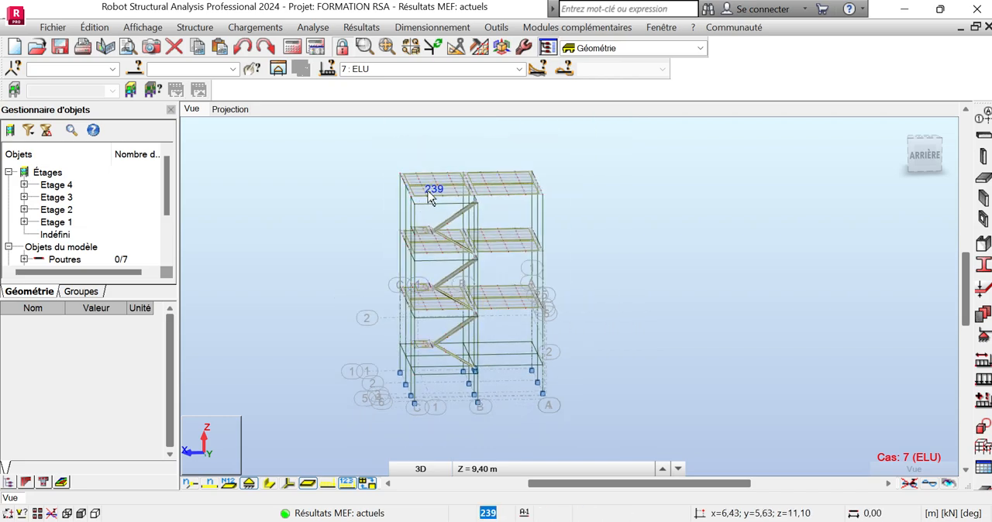
pyautogui.scroll(3, 448, 370)
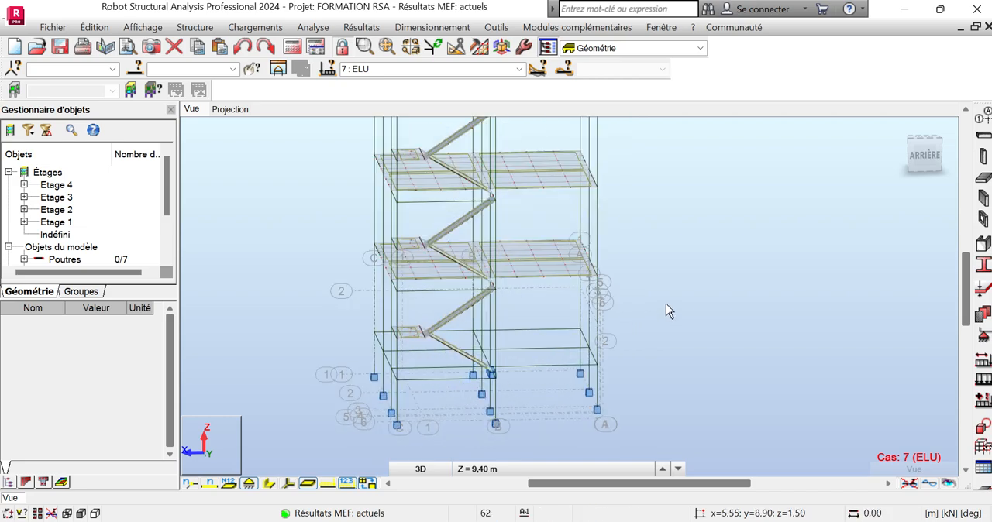